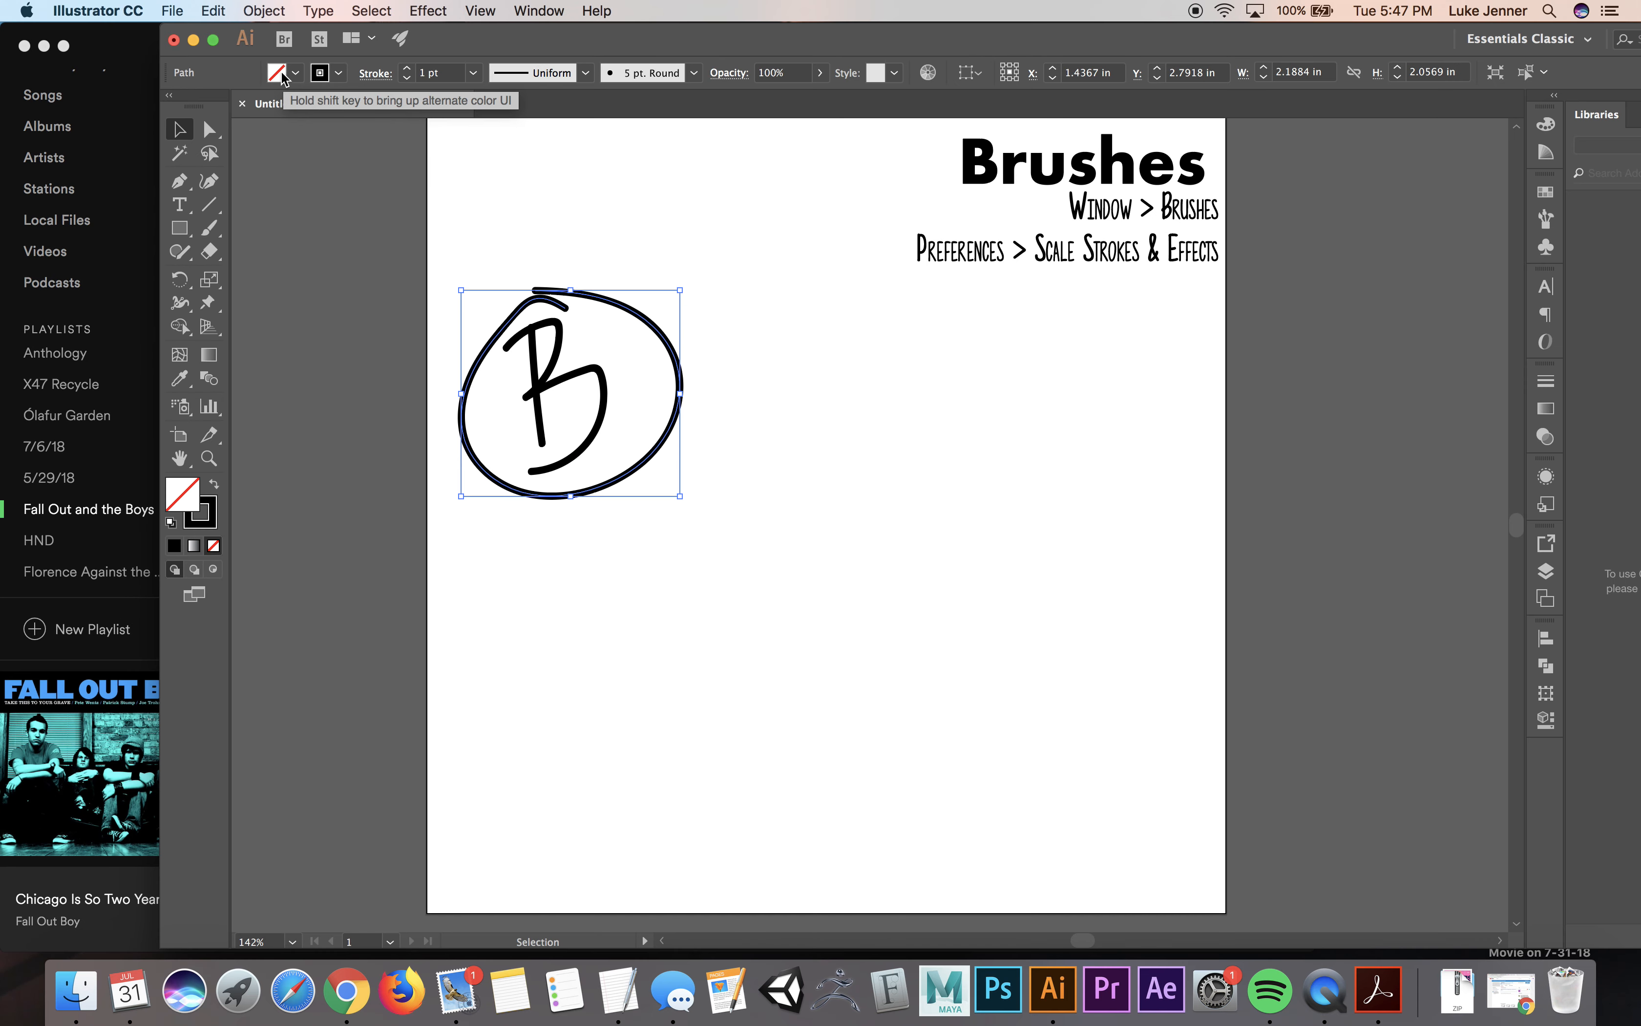
Step: Fill the hand-drawn circle with bright blue and send it to the back, behind the letter B
{"action": "left_click", "coordinate": [283, 74]}
{"action": "left_click", "coordinate": [166, 106]}
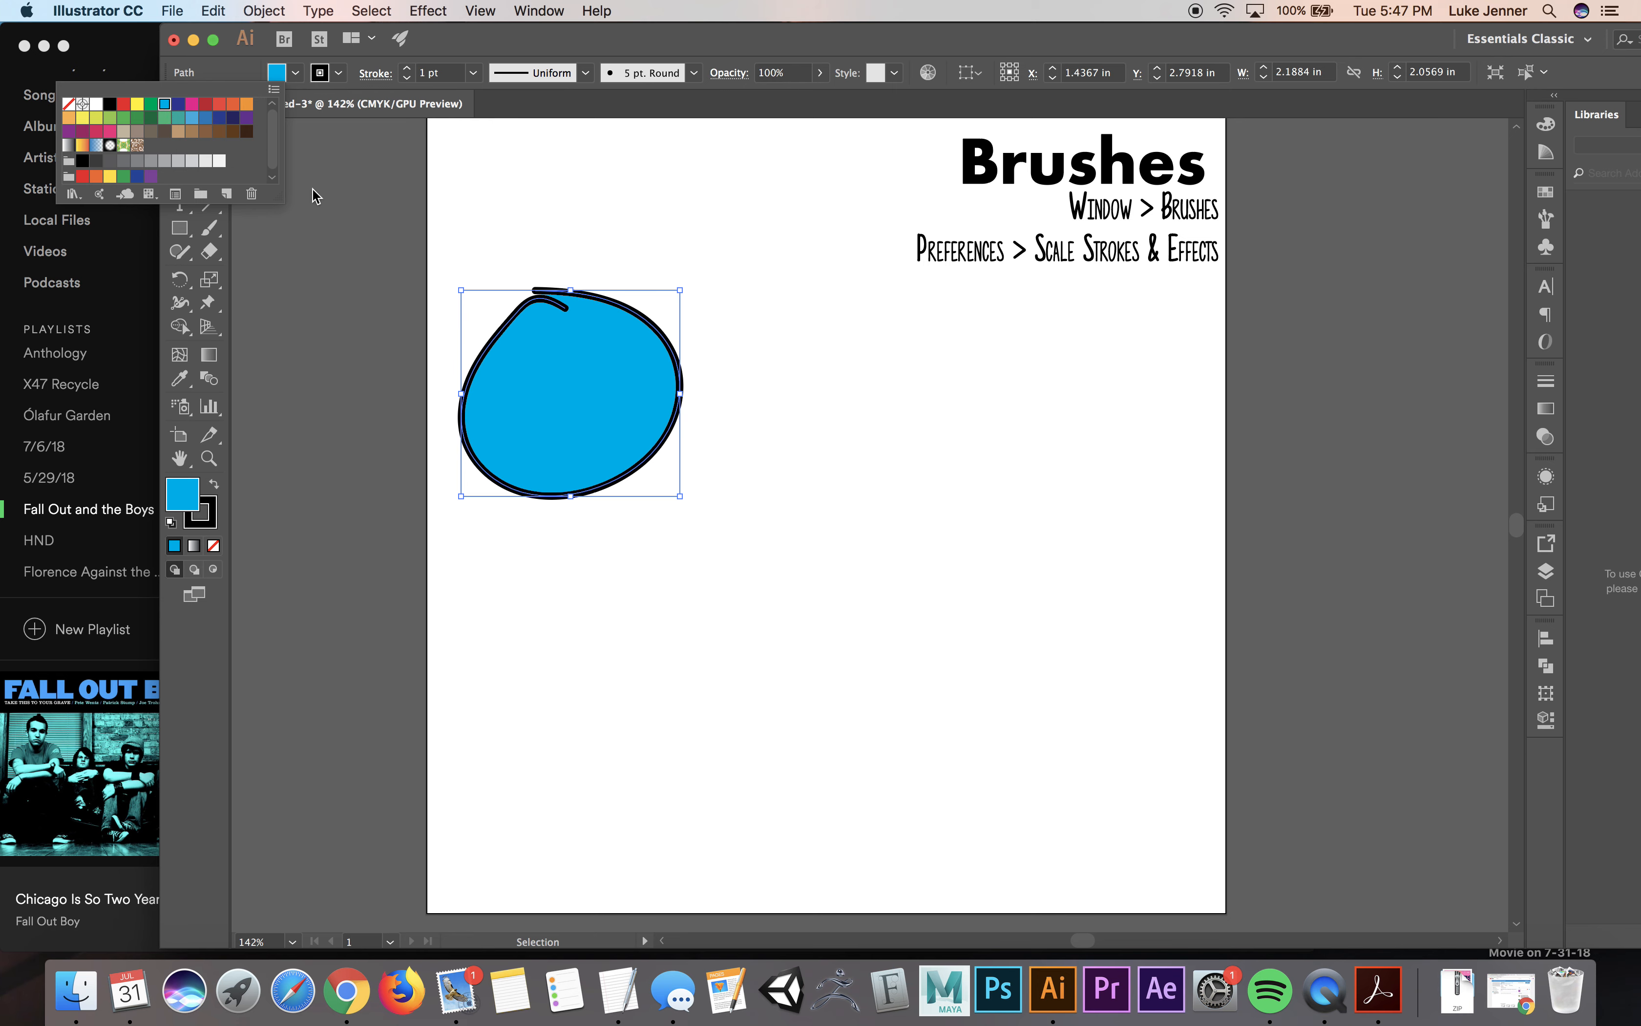
{"action": "right_click", "coordinate": [561, 351]}
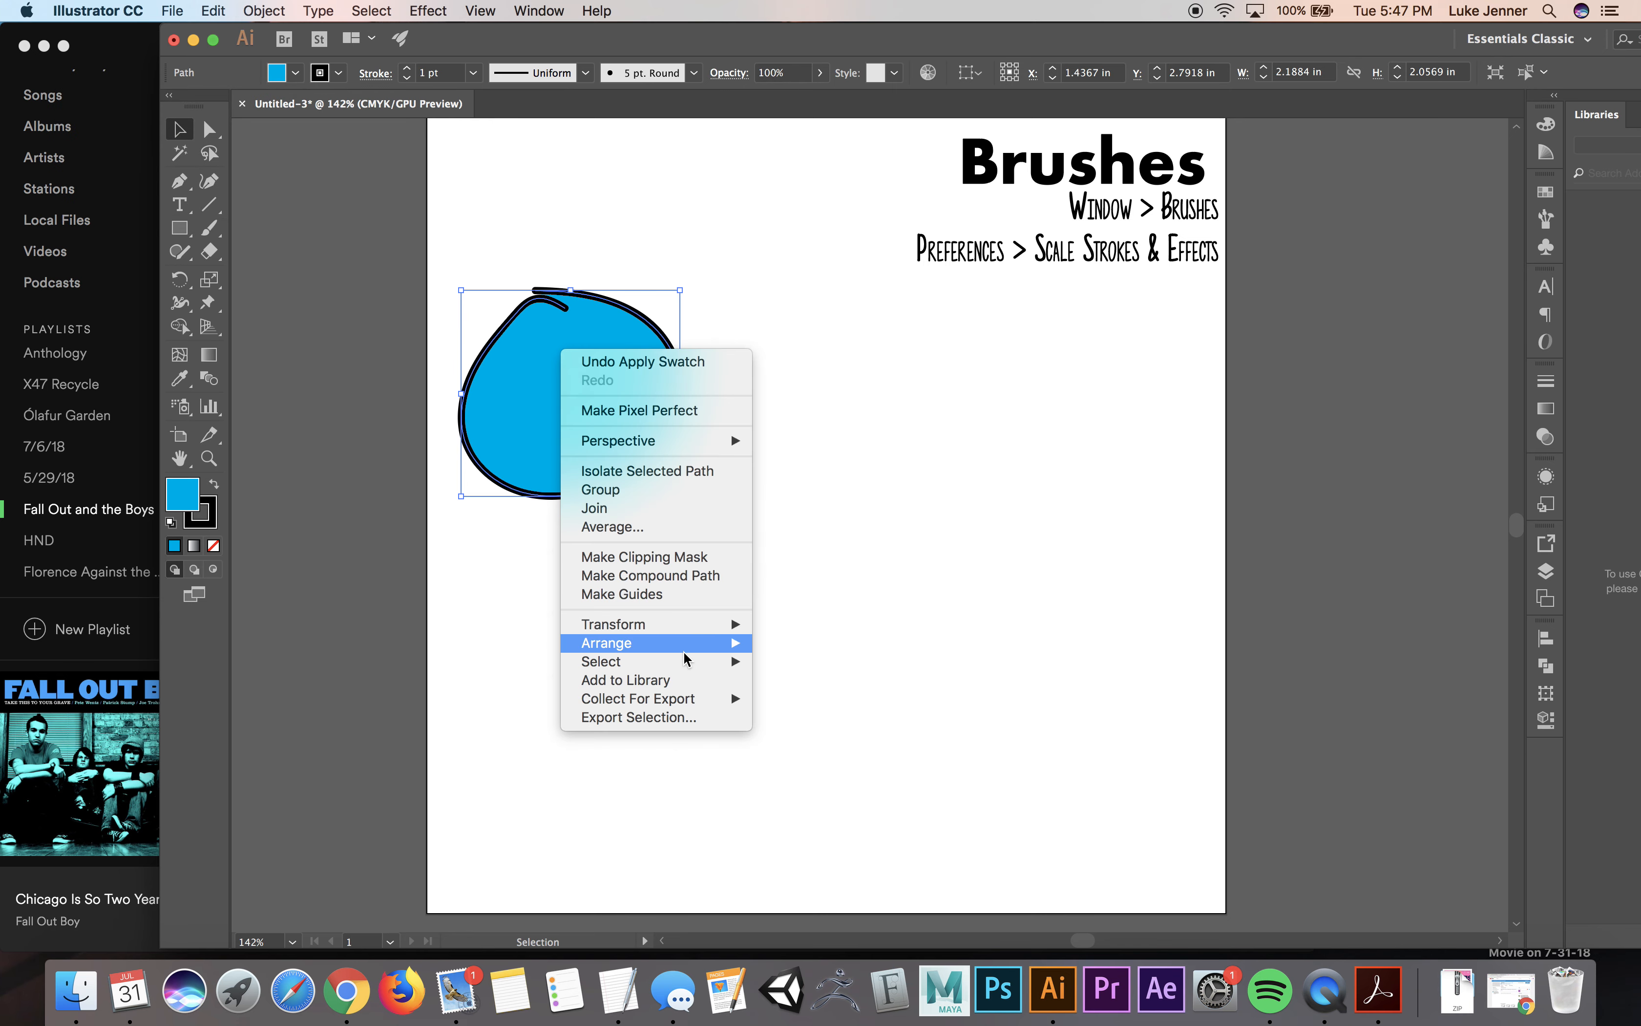
{"action": "mouse_move", "coordinate": [687, 649]}
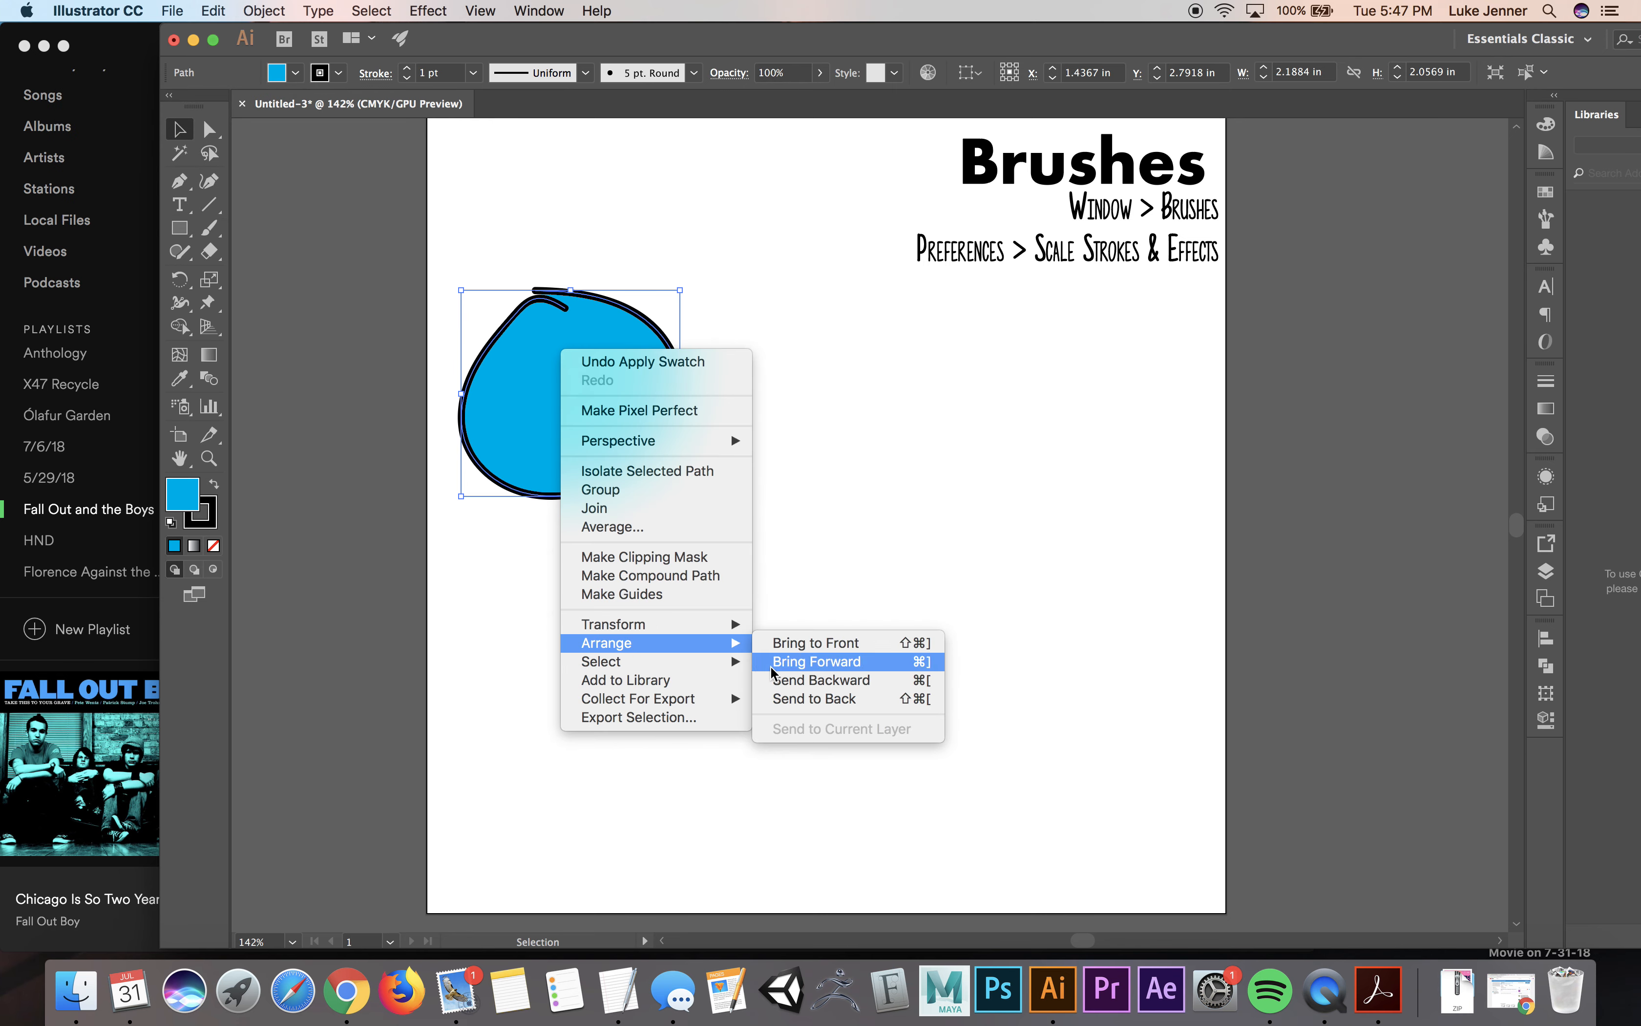
{"action": "left_click", "coordinate": [800, 699]}
{"action": "left_click", "coordinate": [658, 595]}
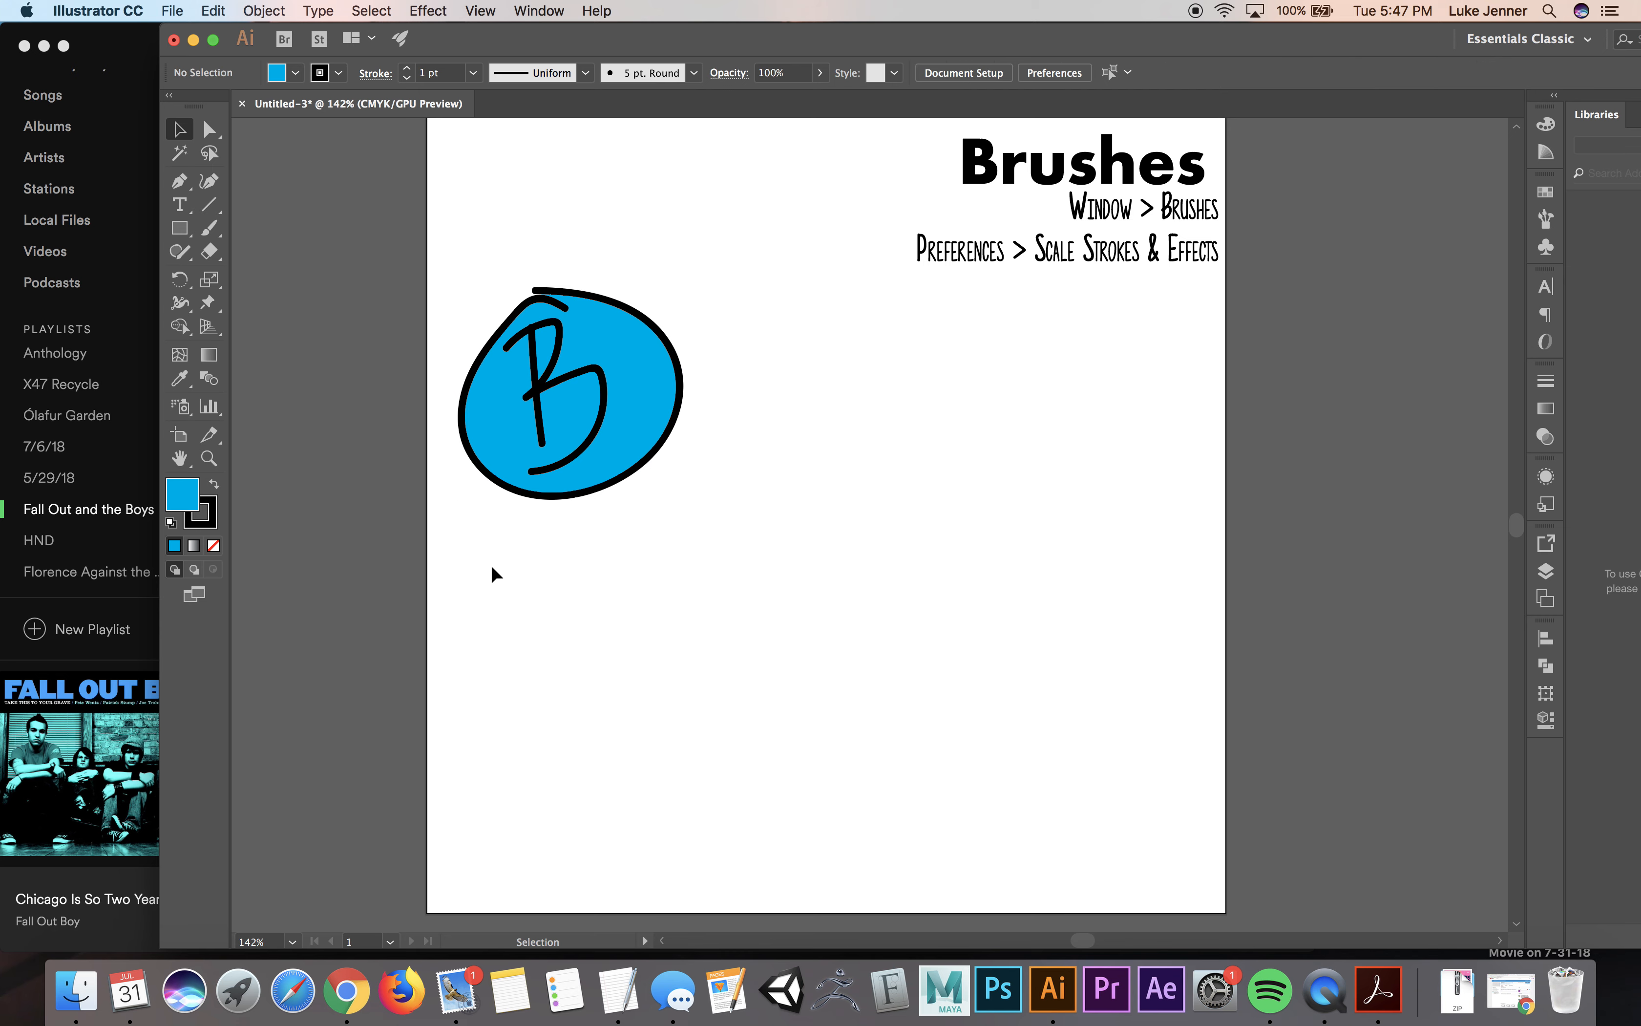
Step: Paint a freehand zigzag stroke about 1.55 in wide and 1.36 in high beside the blue circle, and display the Brushes panel
{"action": "key", "text": "b"}
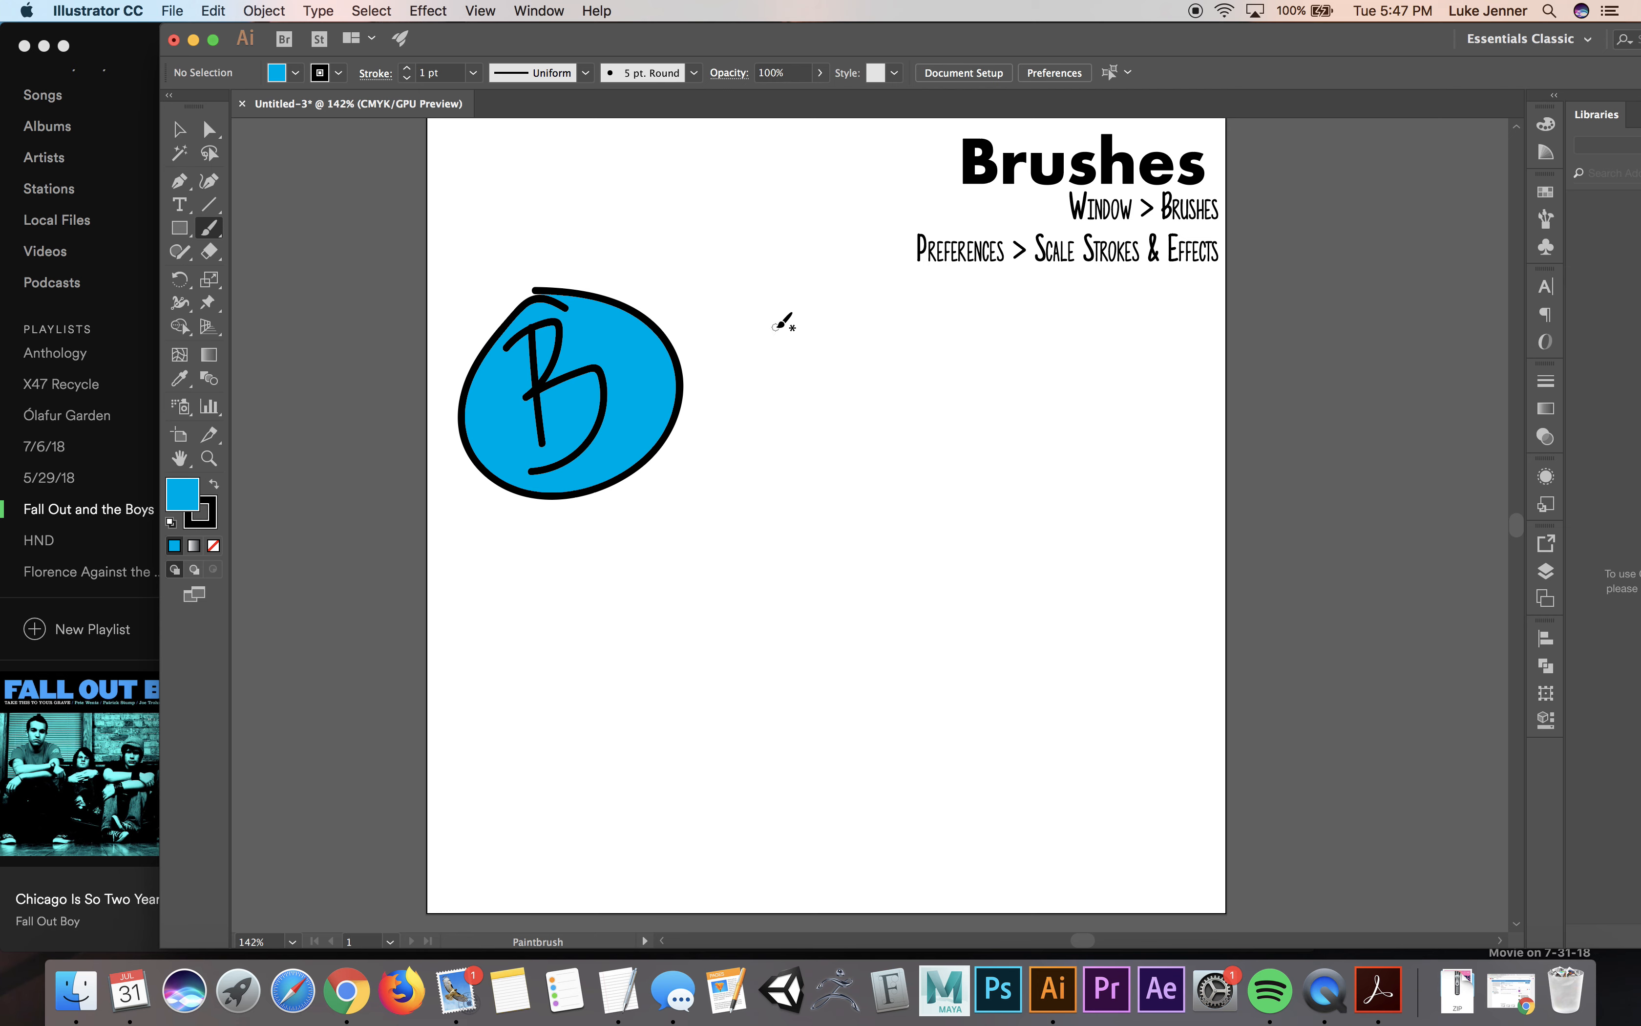
{"action": "mouse_move", "coordinate": [752, 329]}
{"action": "left_mouse_down"}
{"action": "mouse_move", "coordinate": [819, 367]}
{"action": "mouse_move", "coordinate": [908, 460]}
{"action": "left_mouse_up"}
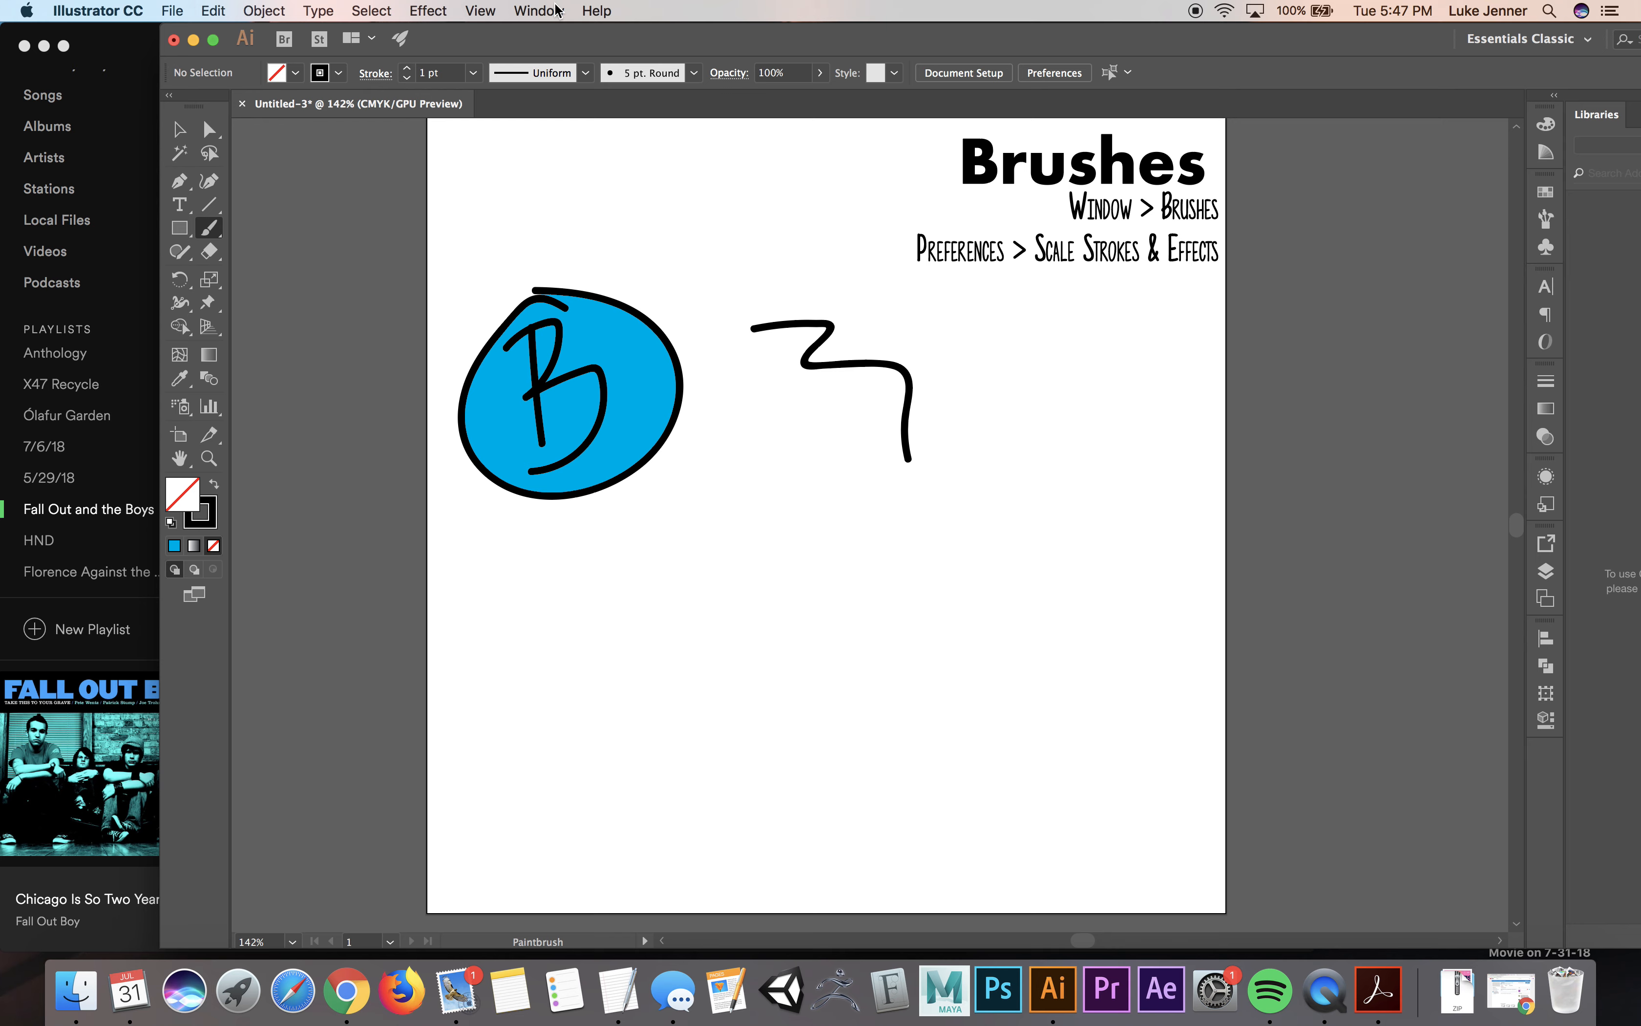
{"action": "left_click", "coordinate": [556, 11]}
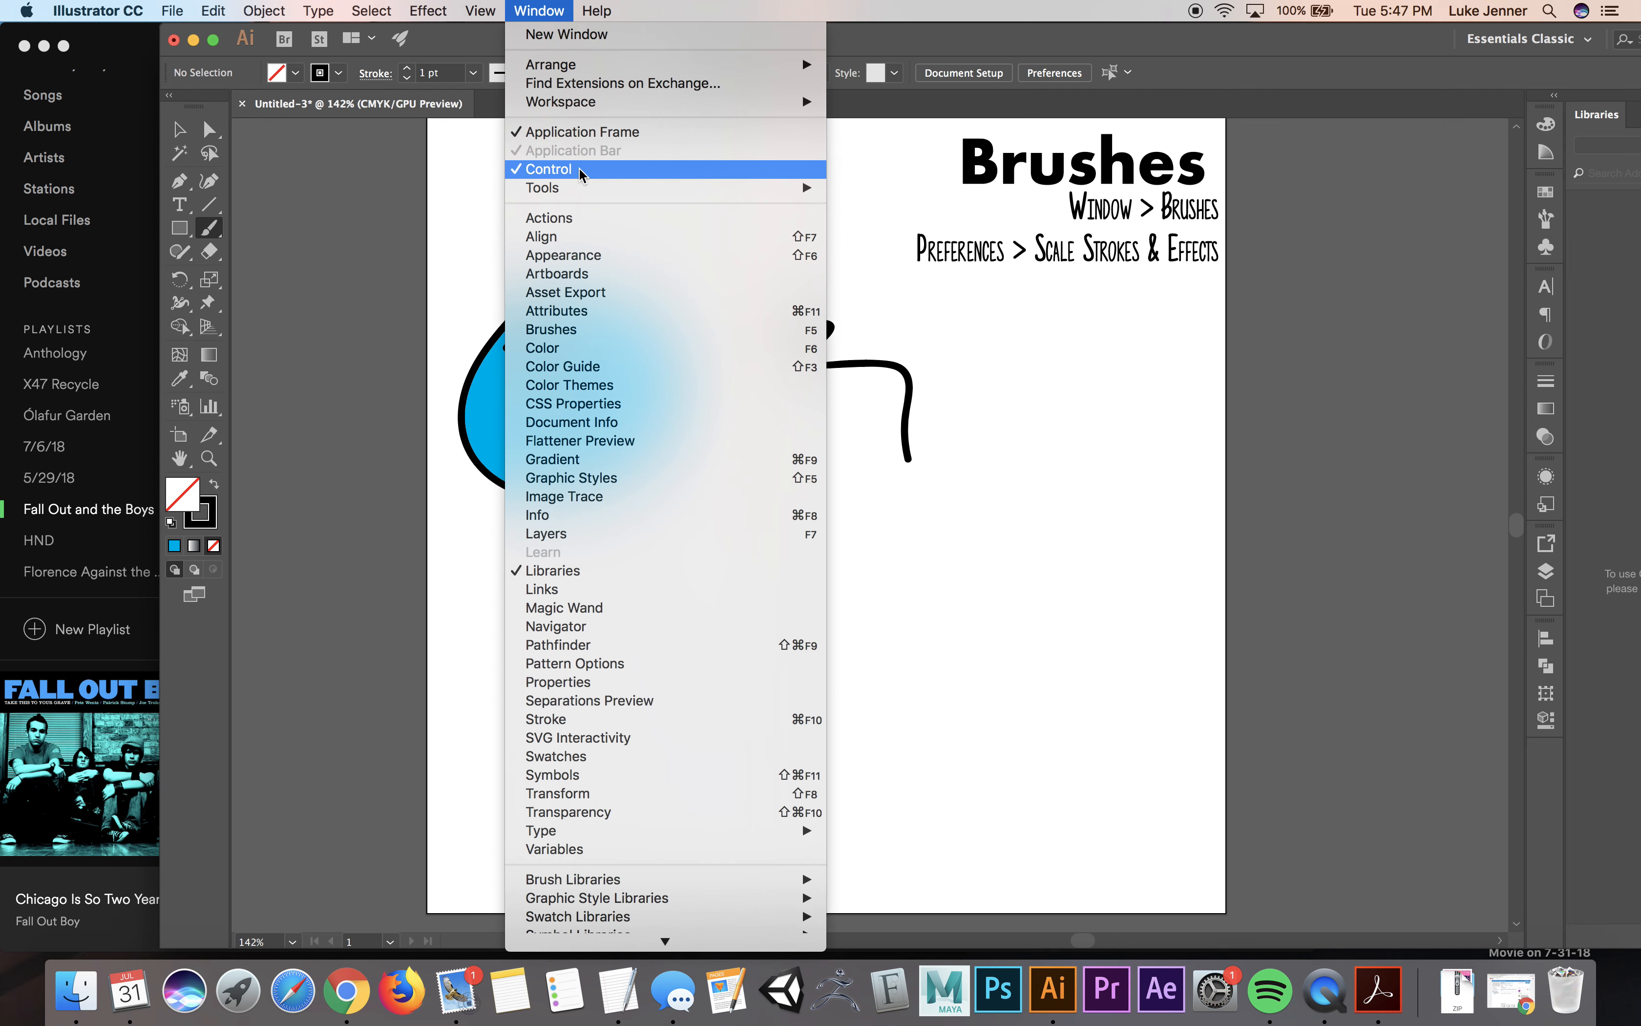
{"action": "left_click", "coordinate": [589, 331]}
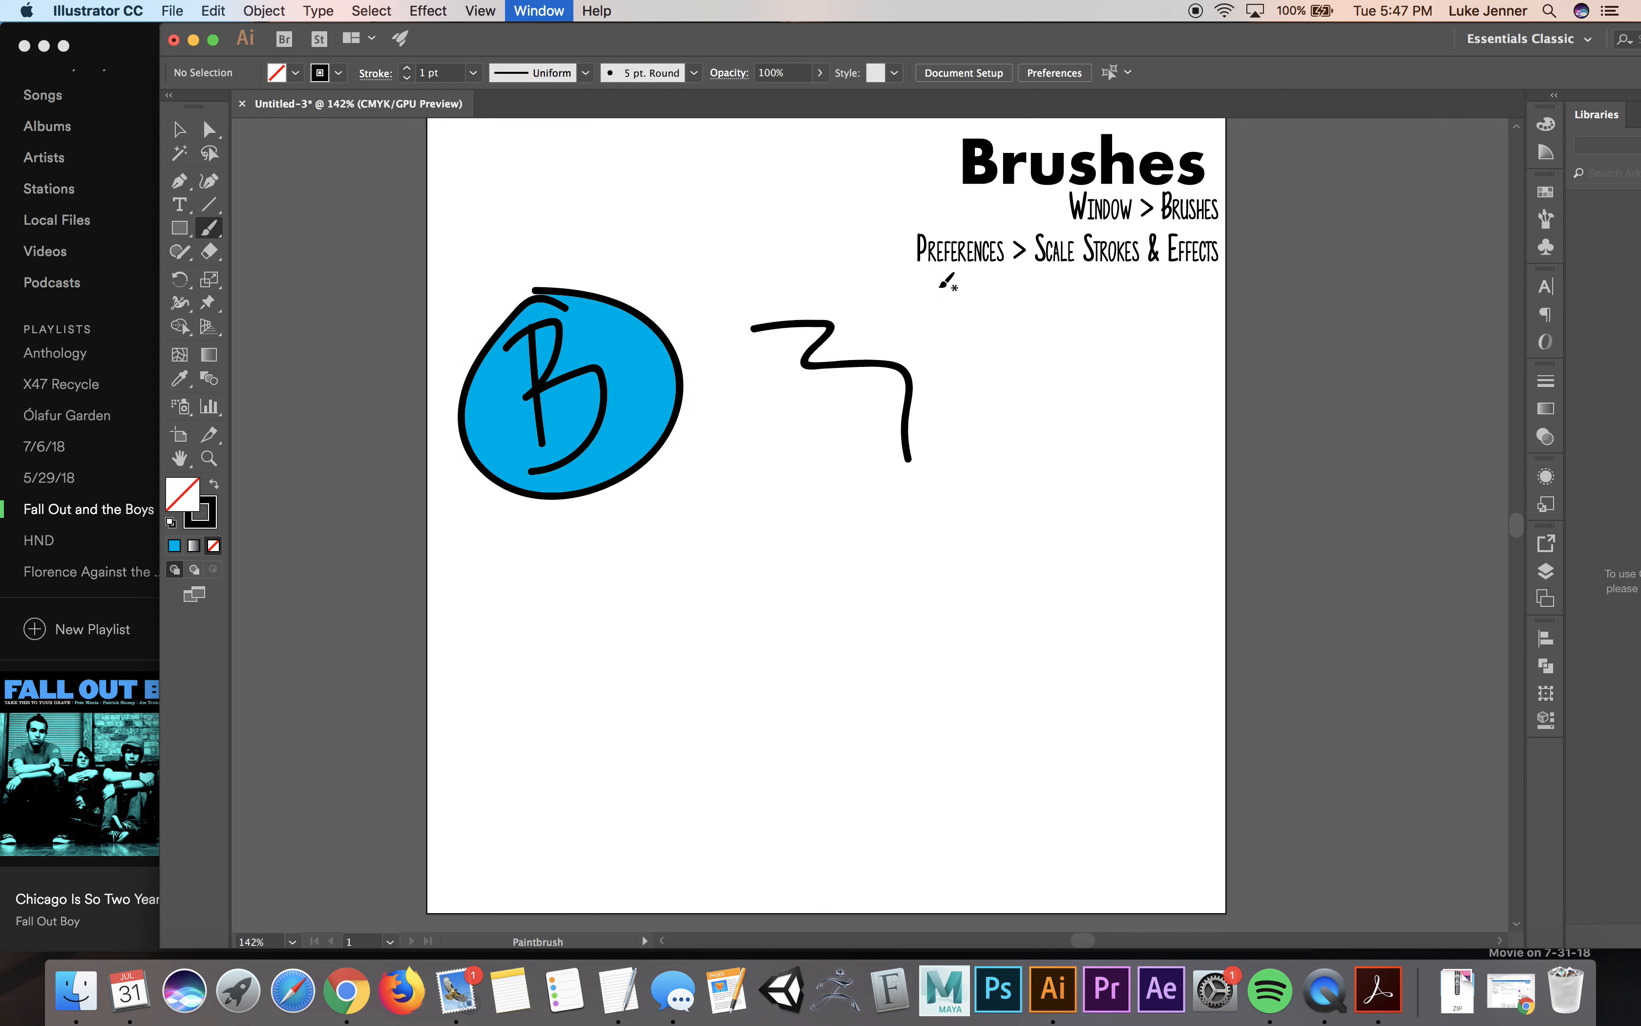
{"action": "left_click_drag", "start_coordinate": [1491, 328], "coordinate": [1491, 453]}
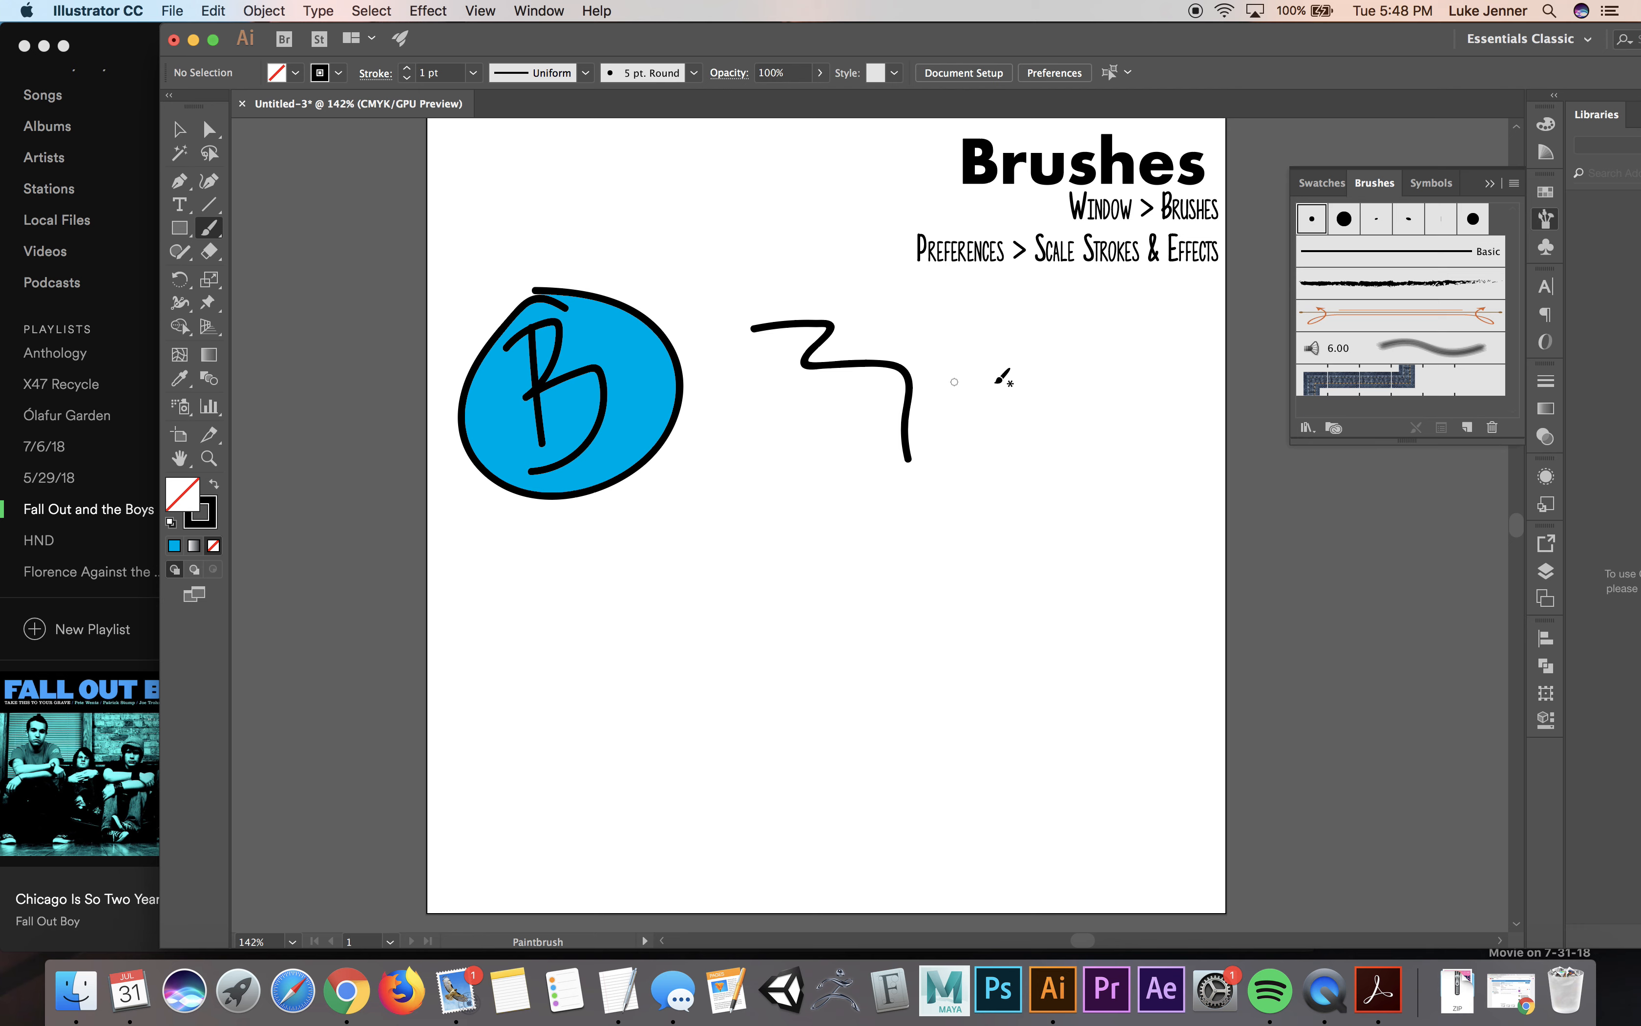
Step: Select the zigzag path and try the 3 pt. Oval, 5 pt. Oval and 5 pt. Flat calligraphic brushes on it
{"action": "key", "text": "v"}
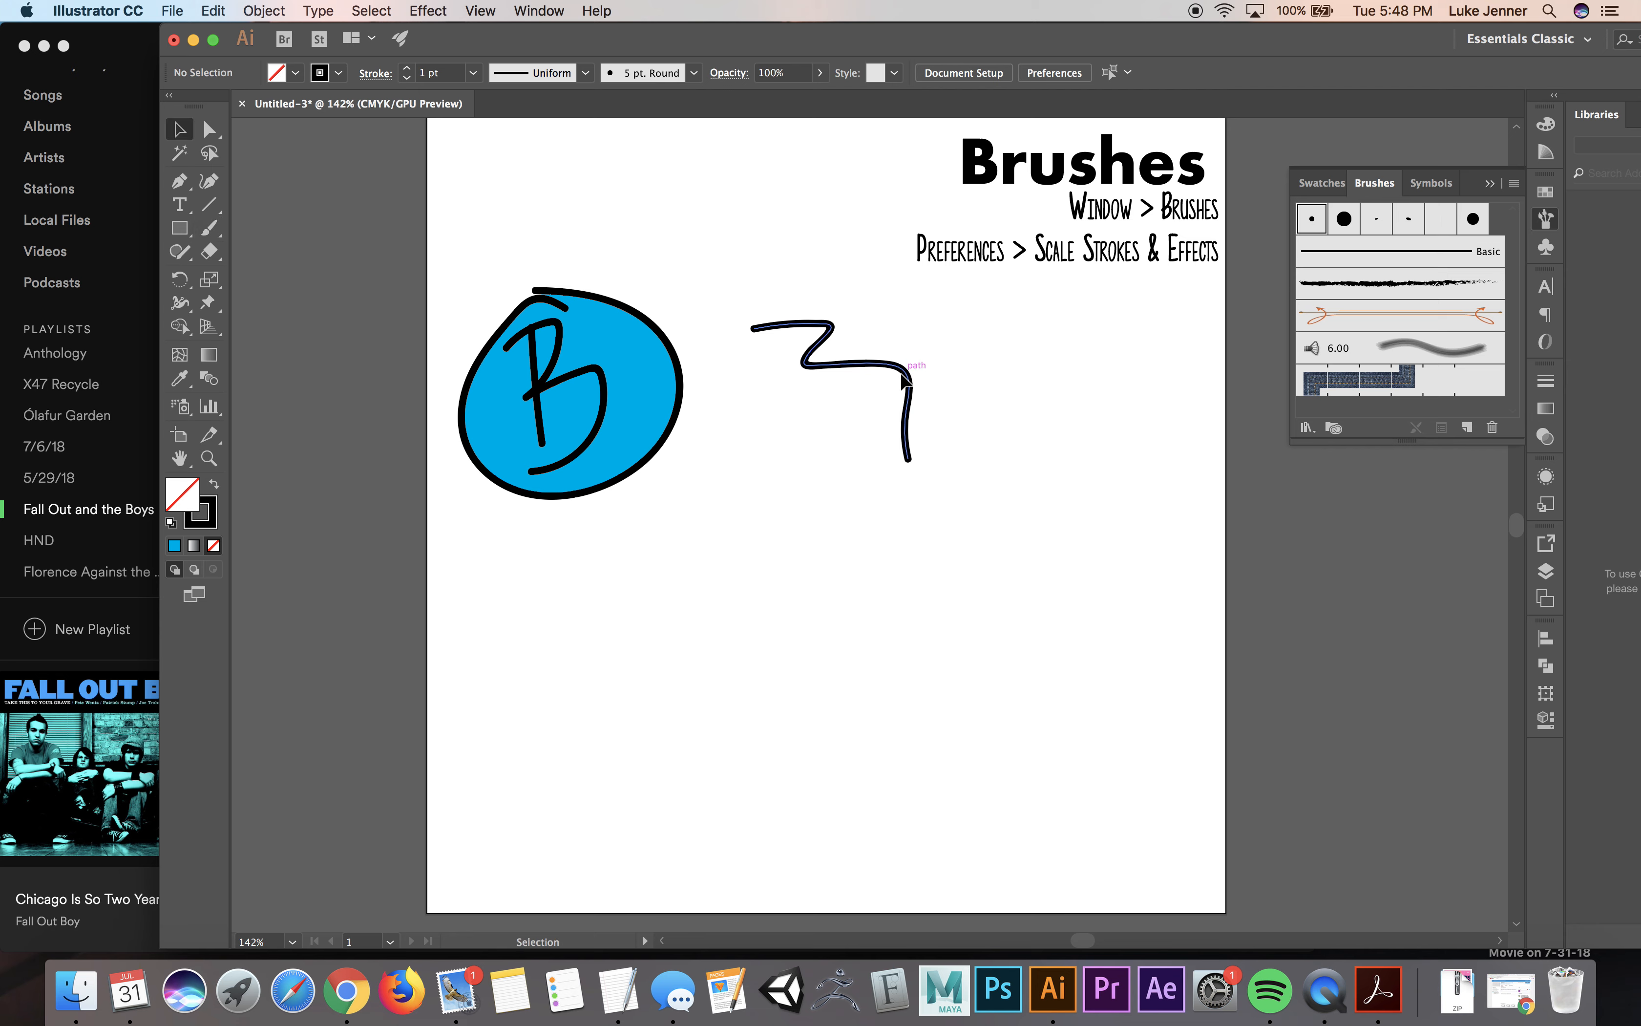
{"action": "left_click", "coordinate": [905, 382]}
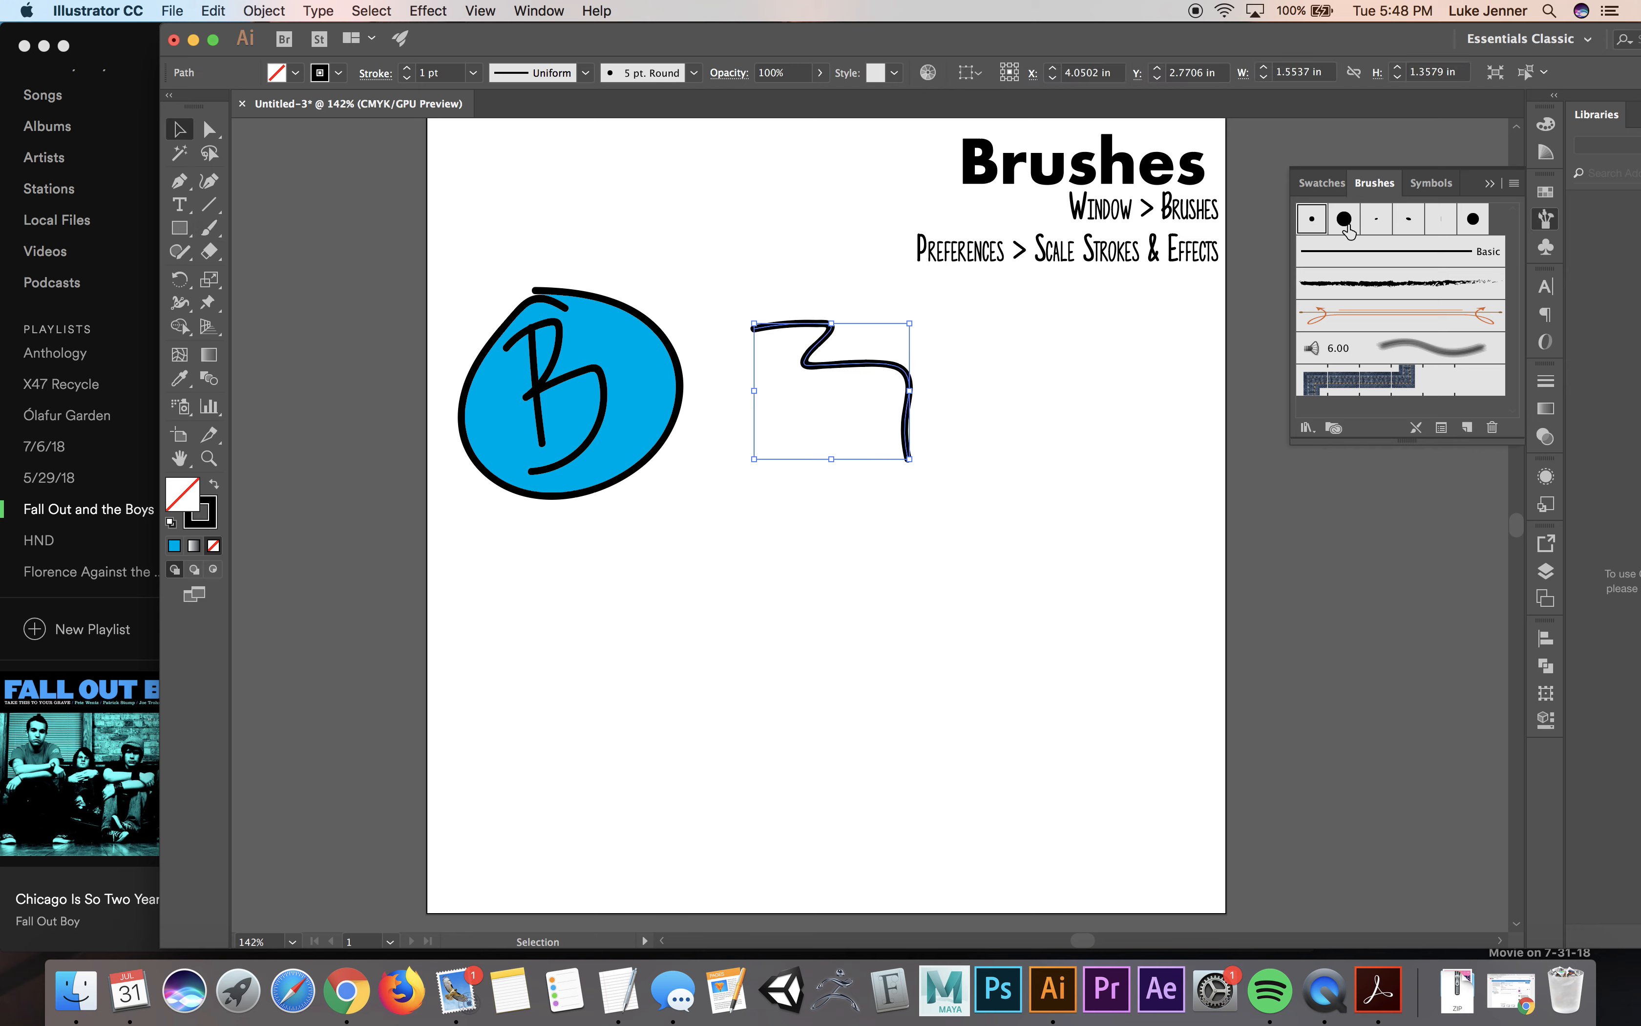
{"action": "left_click", "coordinate": [1377, 222]}
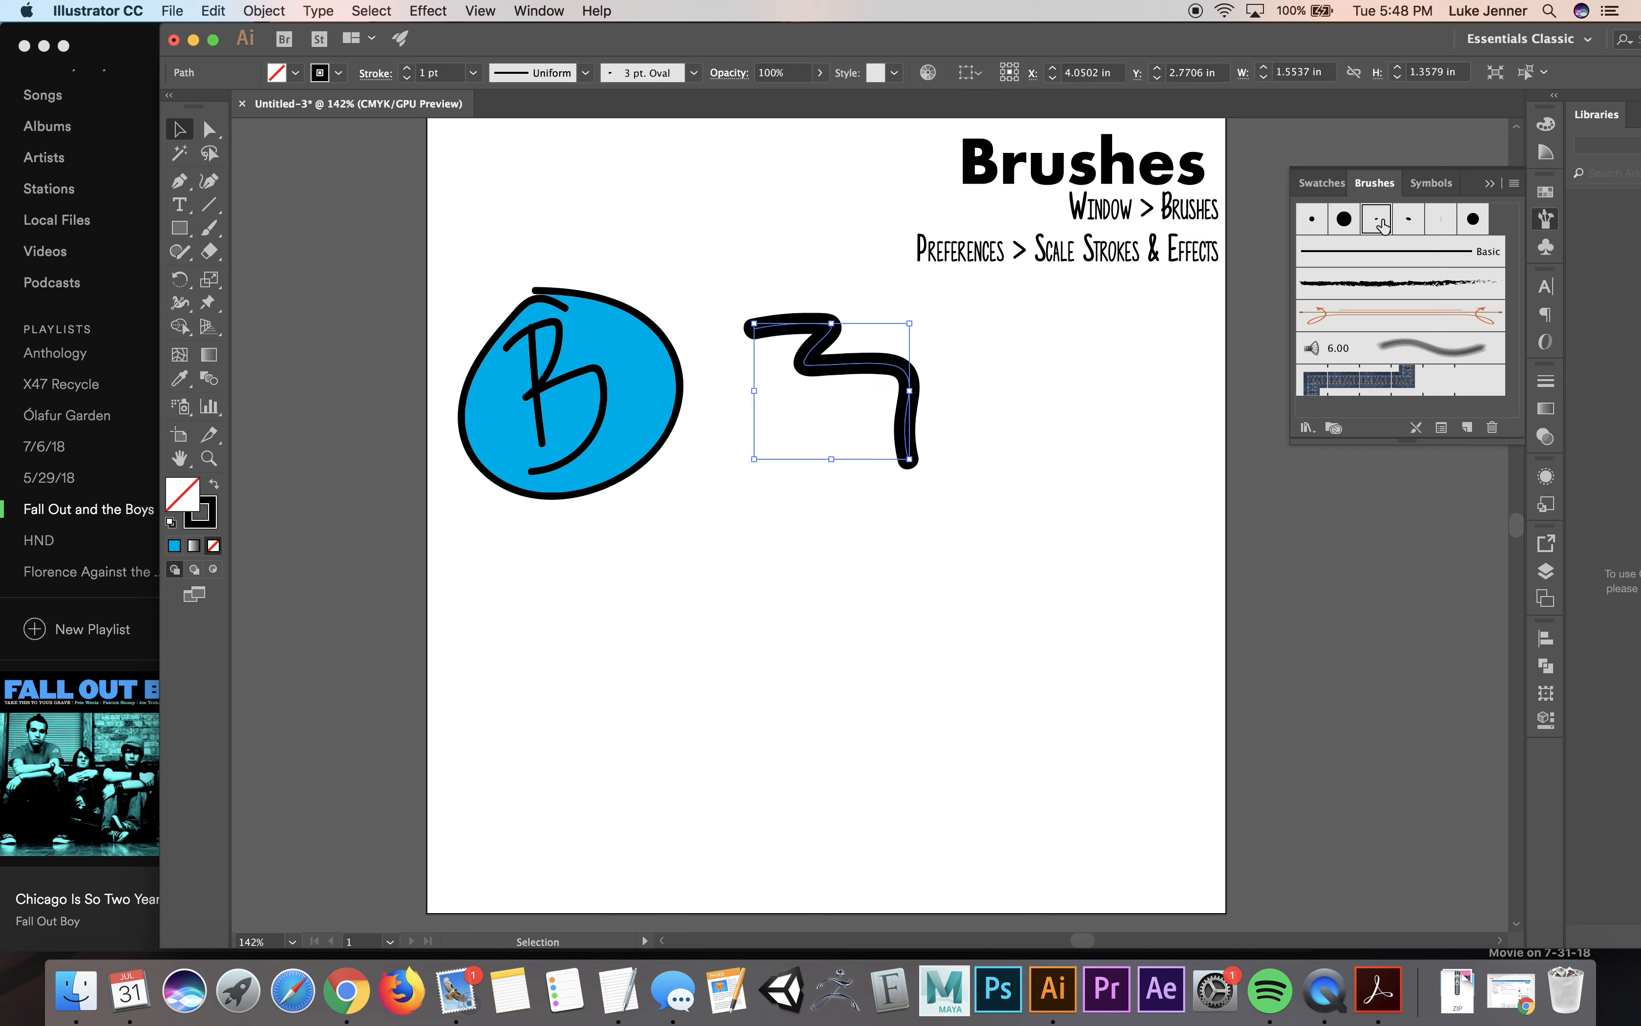
{"action": "left_click", "coordinate": [1409, 224]}
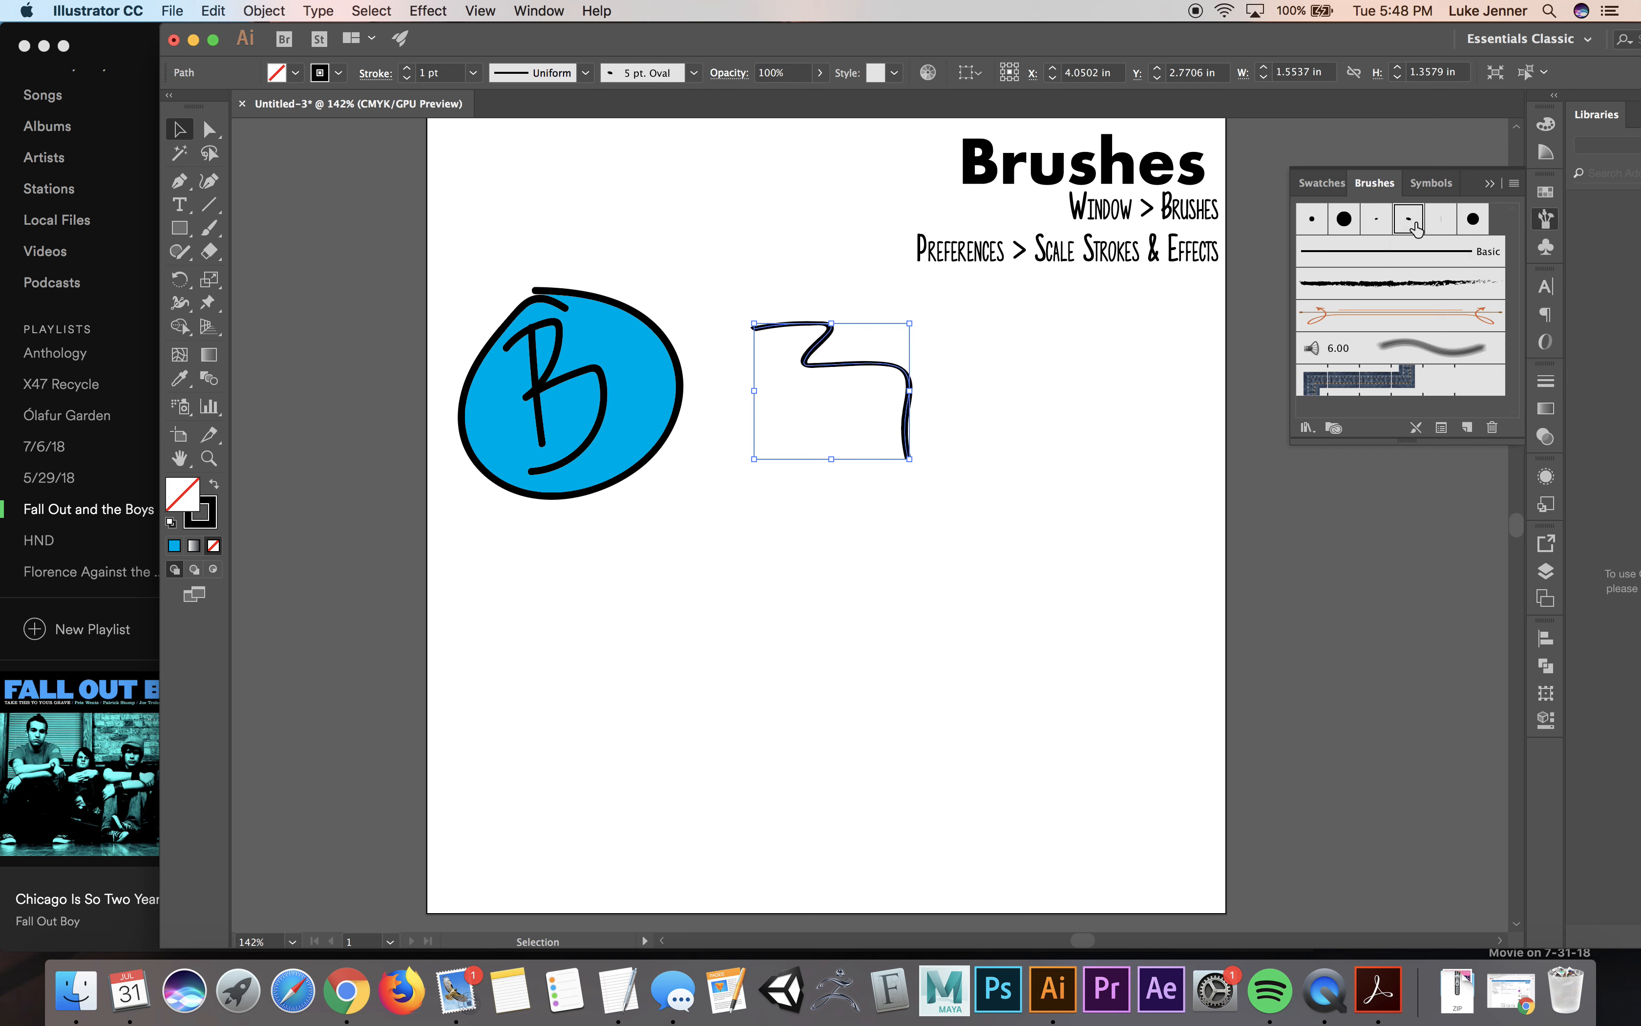
{"action": "left_click", "coordinate": [1437, 229]}
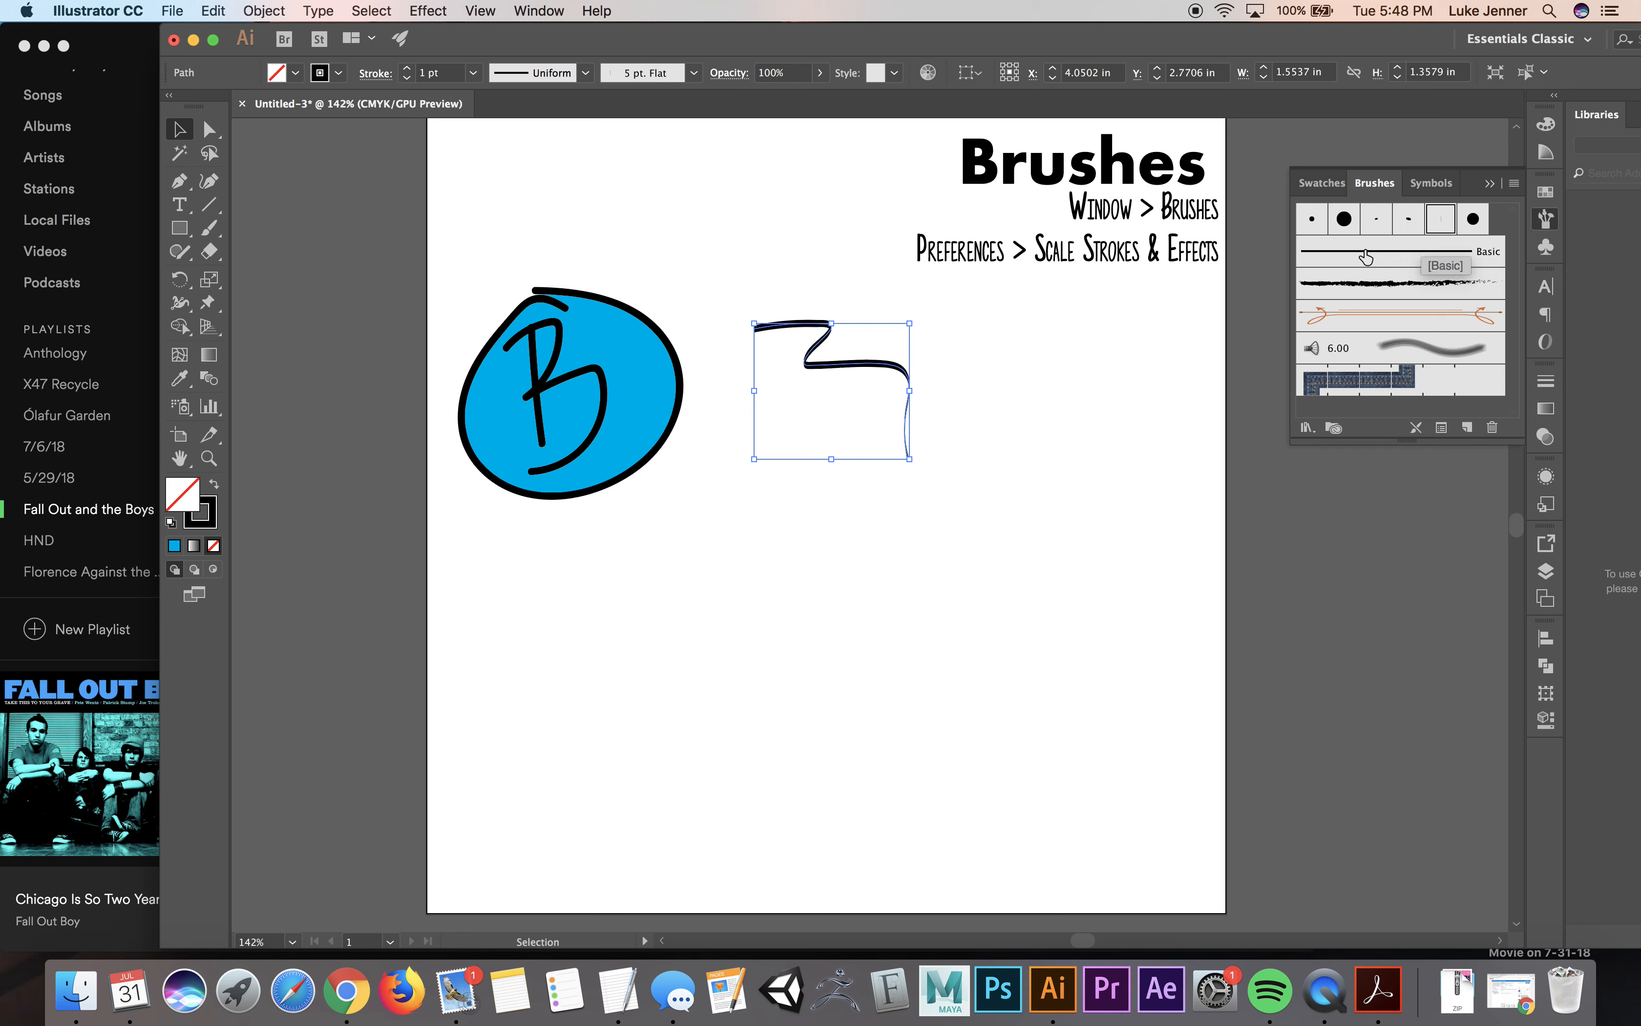
Step: Apply the rough charcoal art brush to the zigzag path and enlarge it to about 2.53 in wide by 2.35 in high
{"action": "left_click", "coordinate": [1407, 288]}
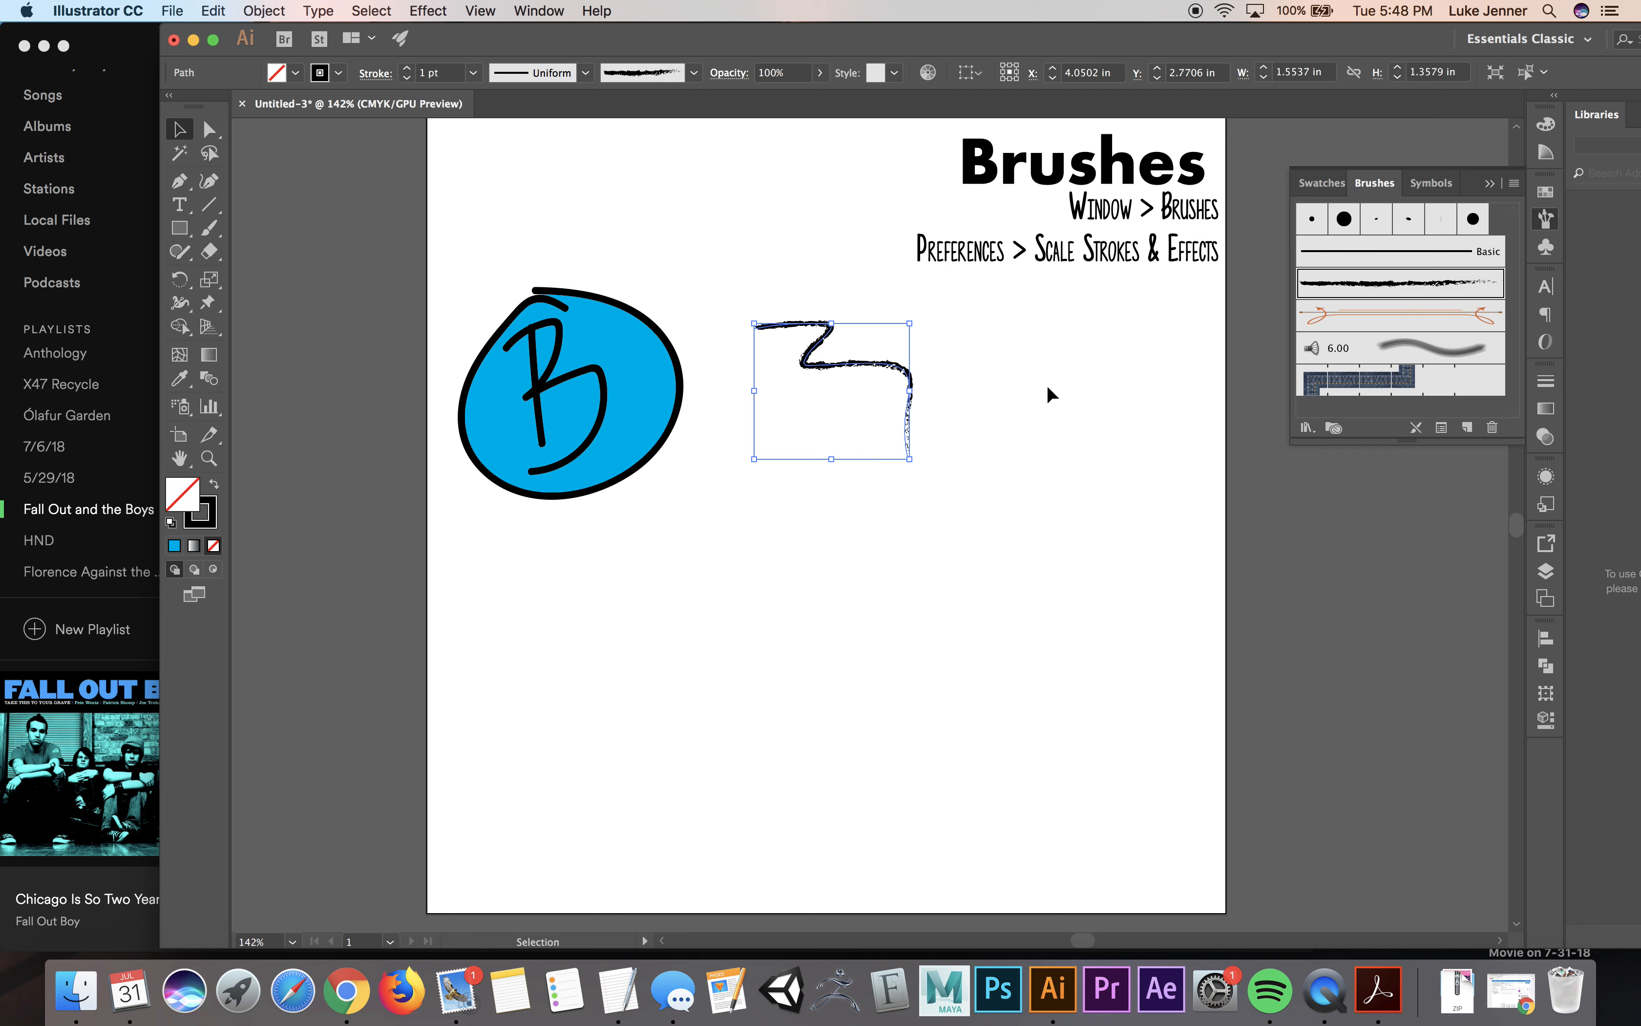
{"action": "left_click_drag", "start_coordinate": [909, 459], "coordinate": [1007, 558]}
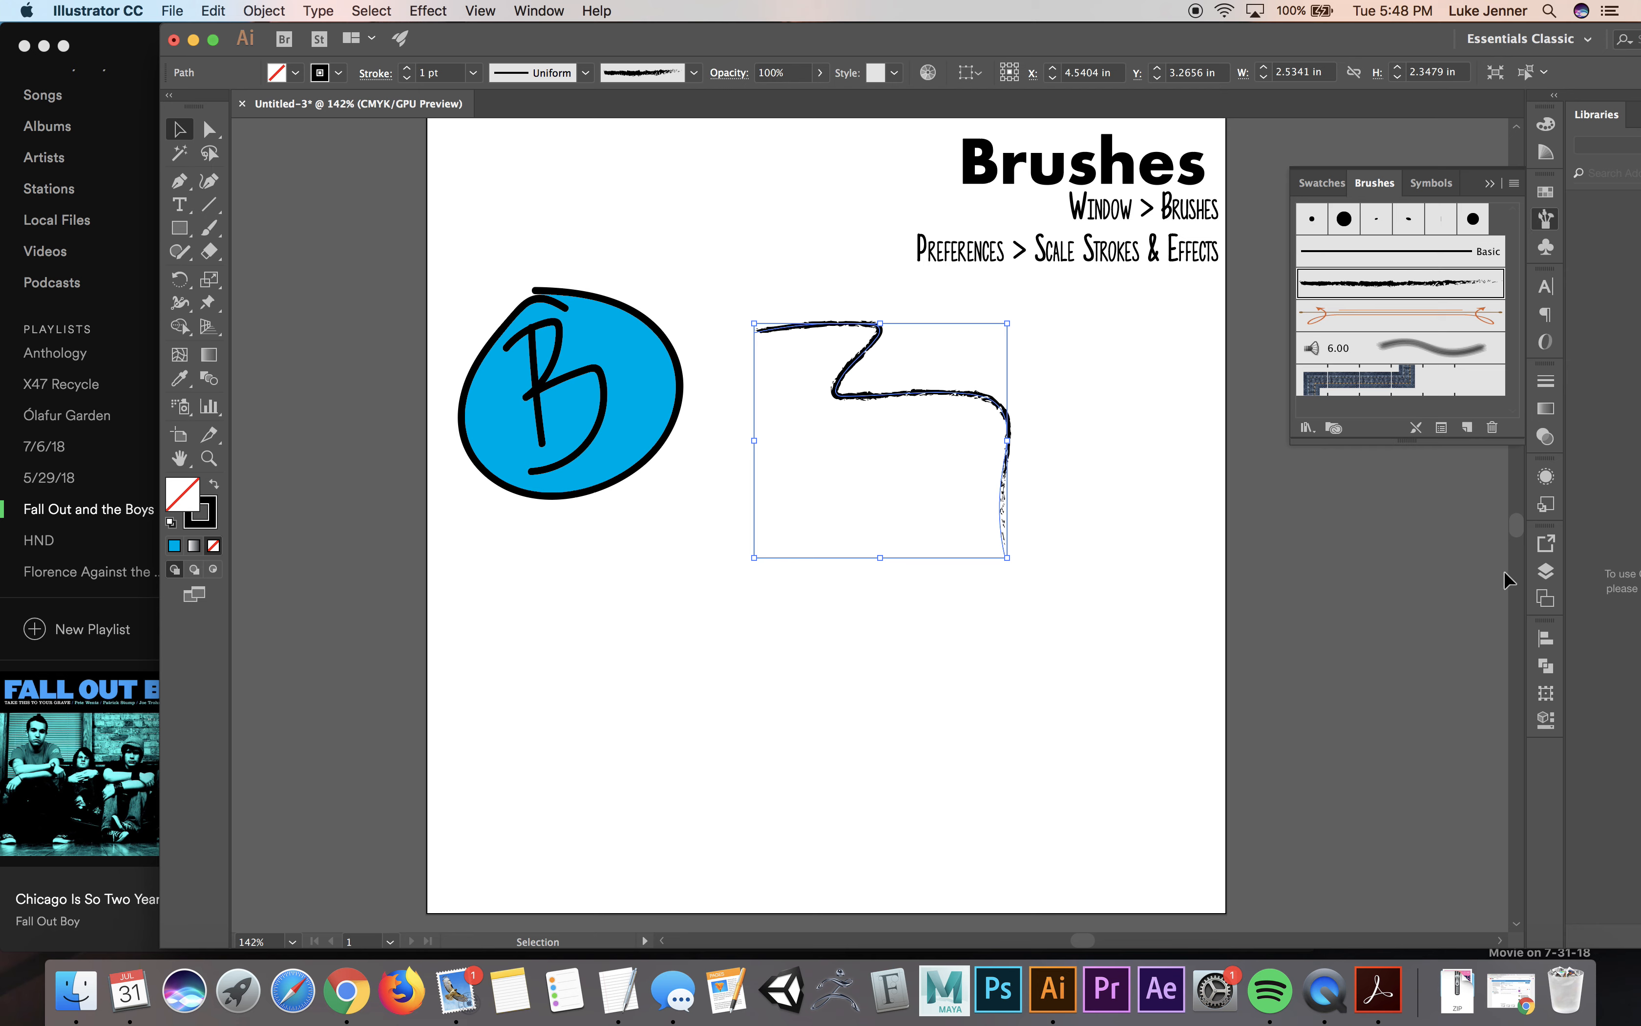
Step: Try the denim seam pattern brush and the orange ornamental brush on the zigzag path, and reapply the rough charcoal brush
{"action": "left_click", "coordinate": [1399, 386]}
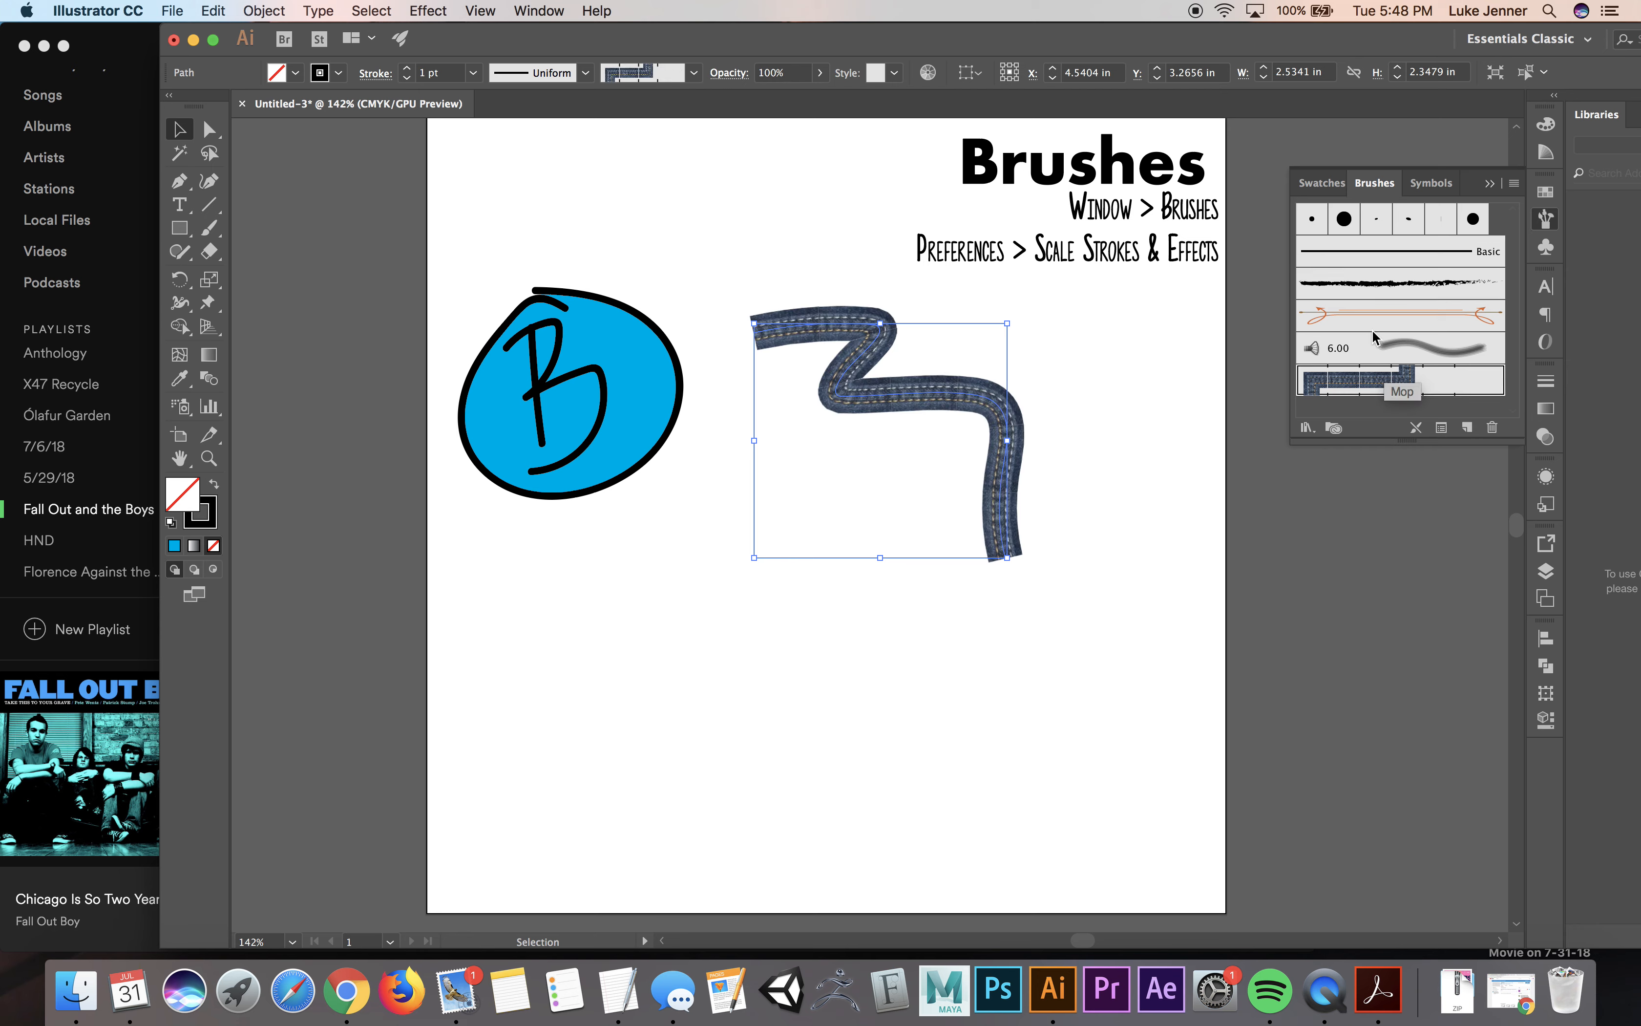
{"action": "left_click", "coordinate": [1381, 314]}
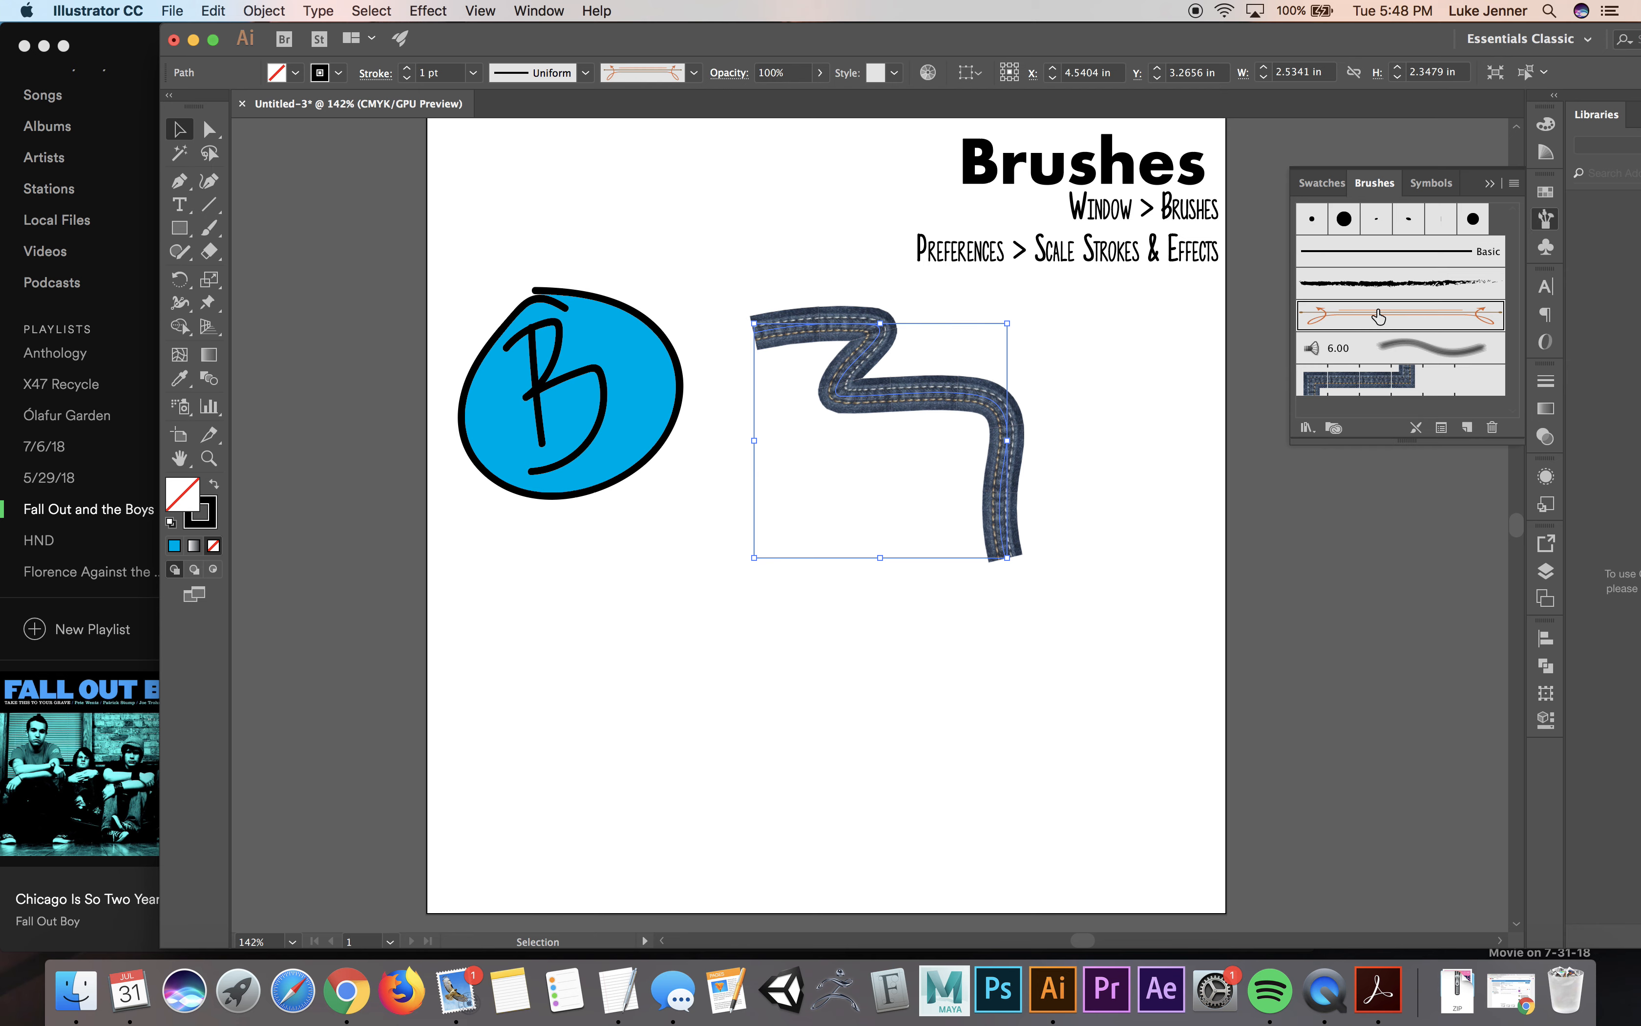
{"action": "left_click", "coordinate": [1355, 284]}
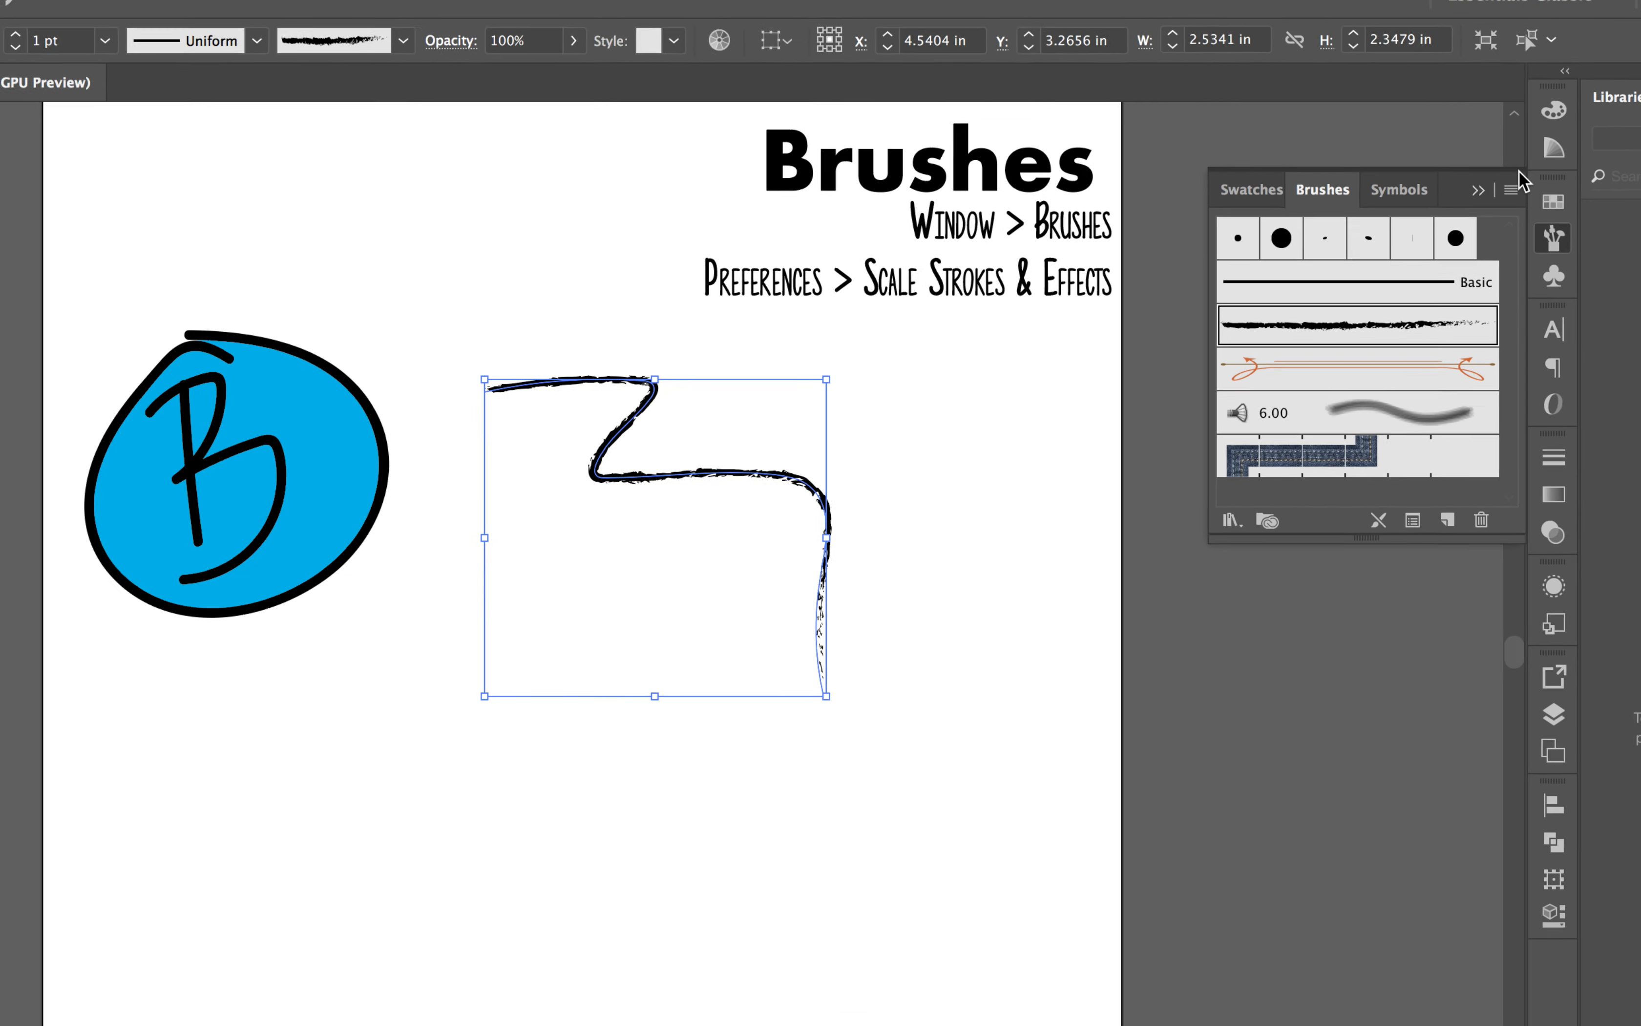
Step: Open the Artistic_ChalkCharcoalPencil brush library and place it below the Brushes panel, clear of the zigzag path
{"action": "left_click", "coordinate": [1511, 190]}
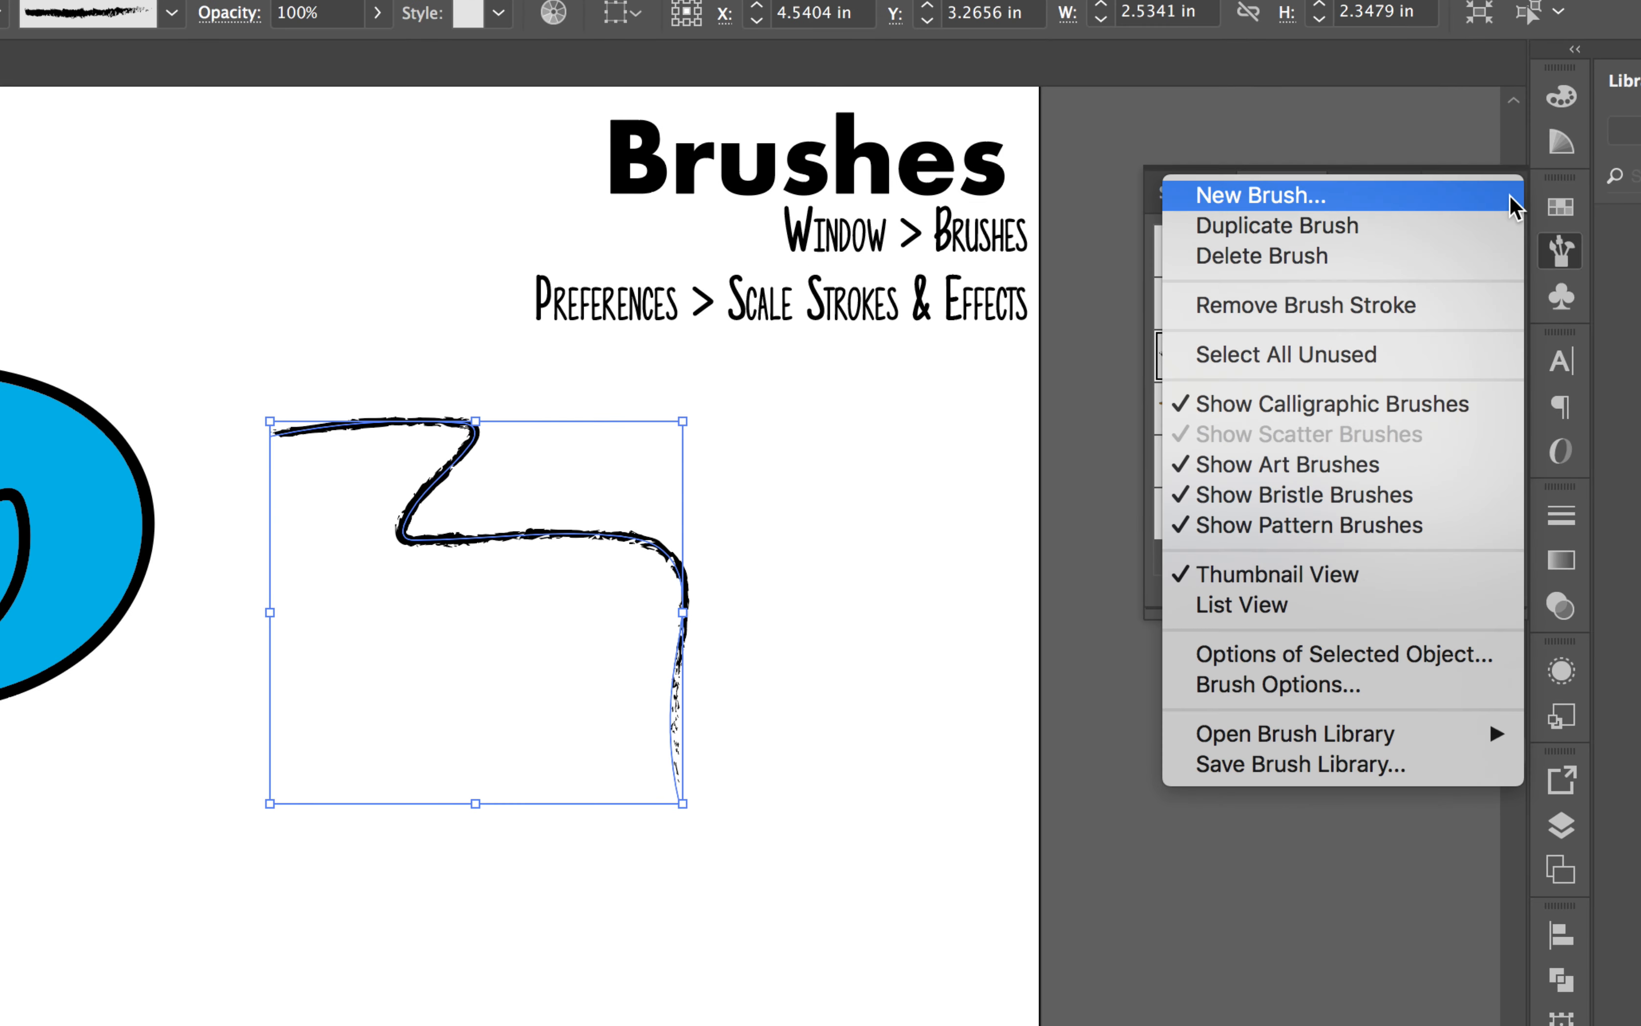
{"action": "mouse_move", "coordinate": [1377, 733]}
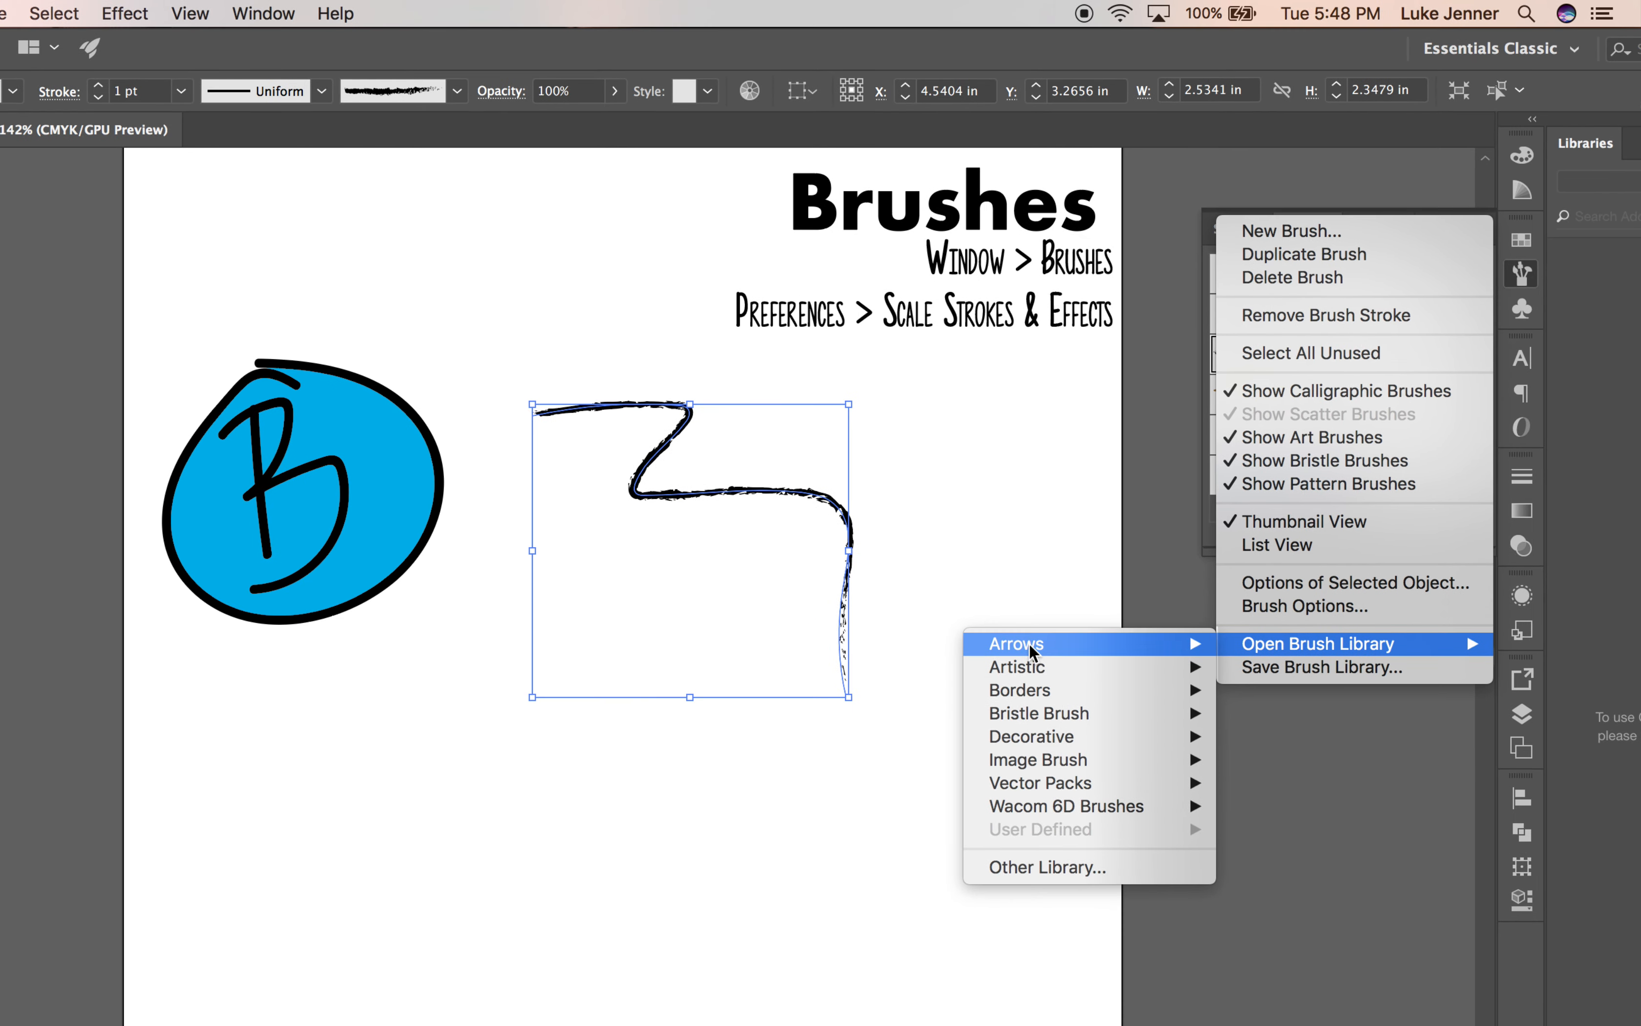
{"action": "mouse_move", "coordinate": [1033, 673]}
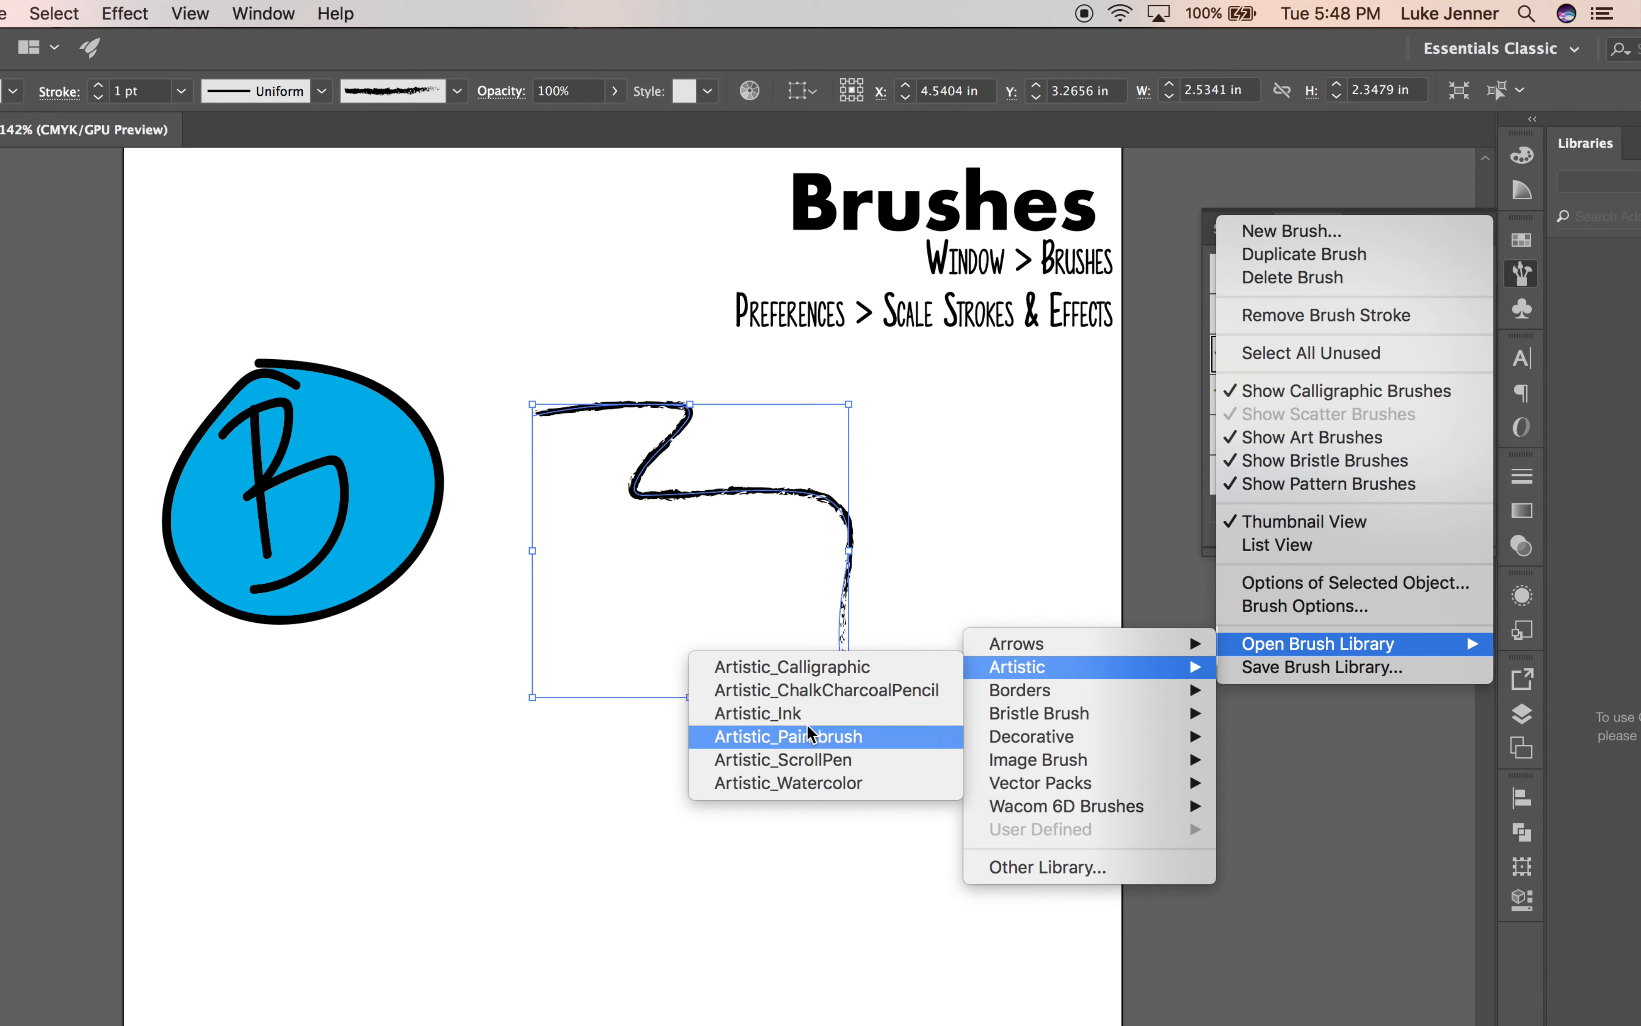
{"action": "left_click", "coordinate": [840, 693]}
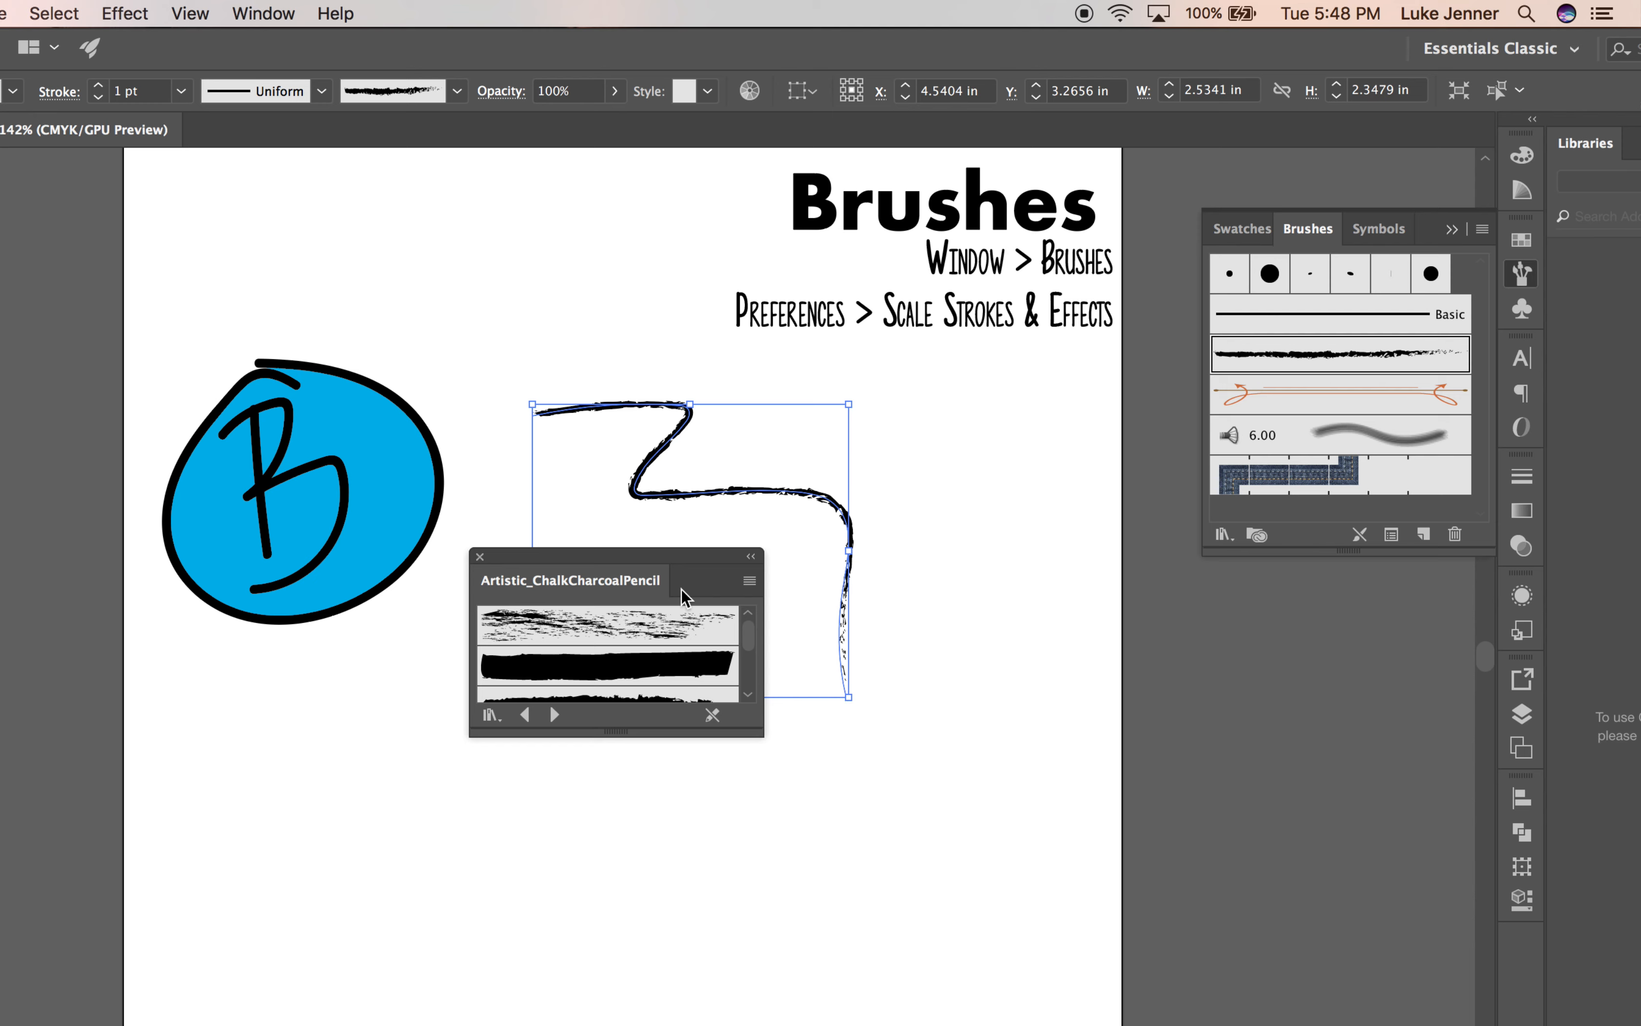
{"action": "left_click_drag", "start_coordinate": [670, 557], "coordinate": [1294, 624]}
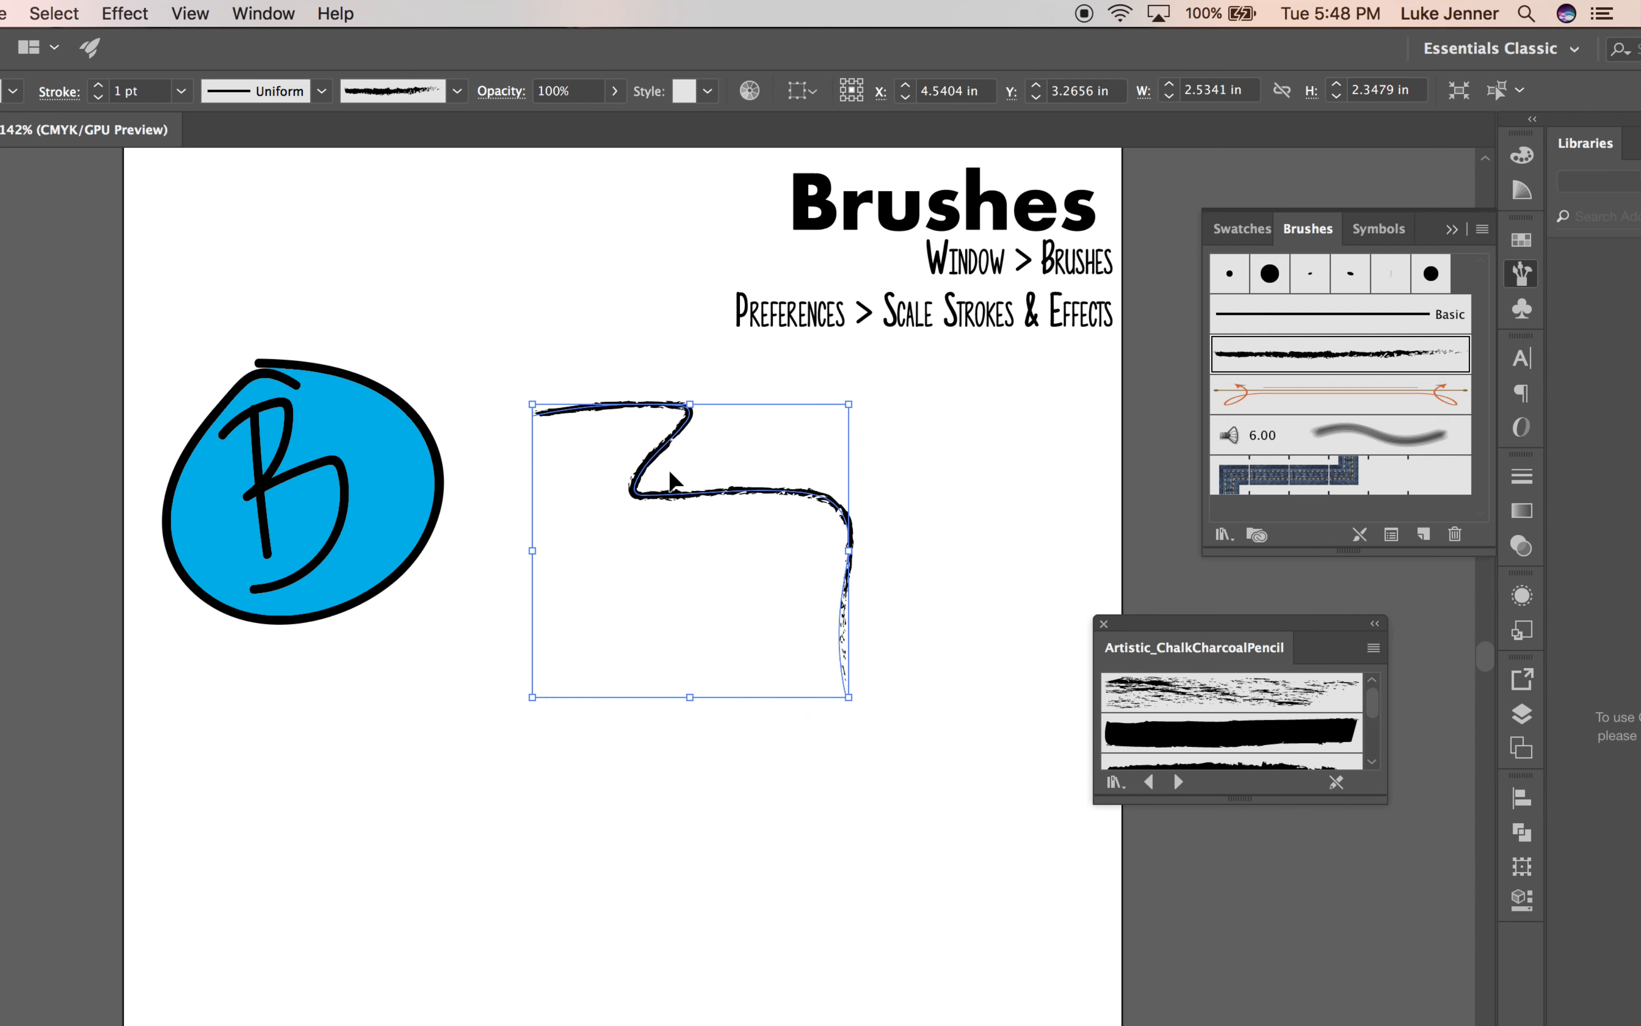
Step: Try several chalk and charcoal brushes on the zigzag path, ending with the dense charcoal stroke that tapers at its end
{"action": "left_click", "coordinate": [1214, 695]}
{"action": "scroll", "coordinate": [1210, 719], "scroll_direction": "down", "scroll_amount": 1}
{"action": "left_click", "coordinate": [1209, 714]}
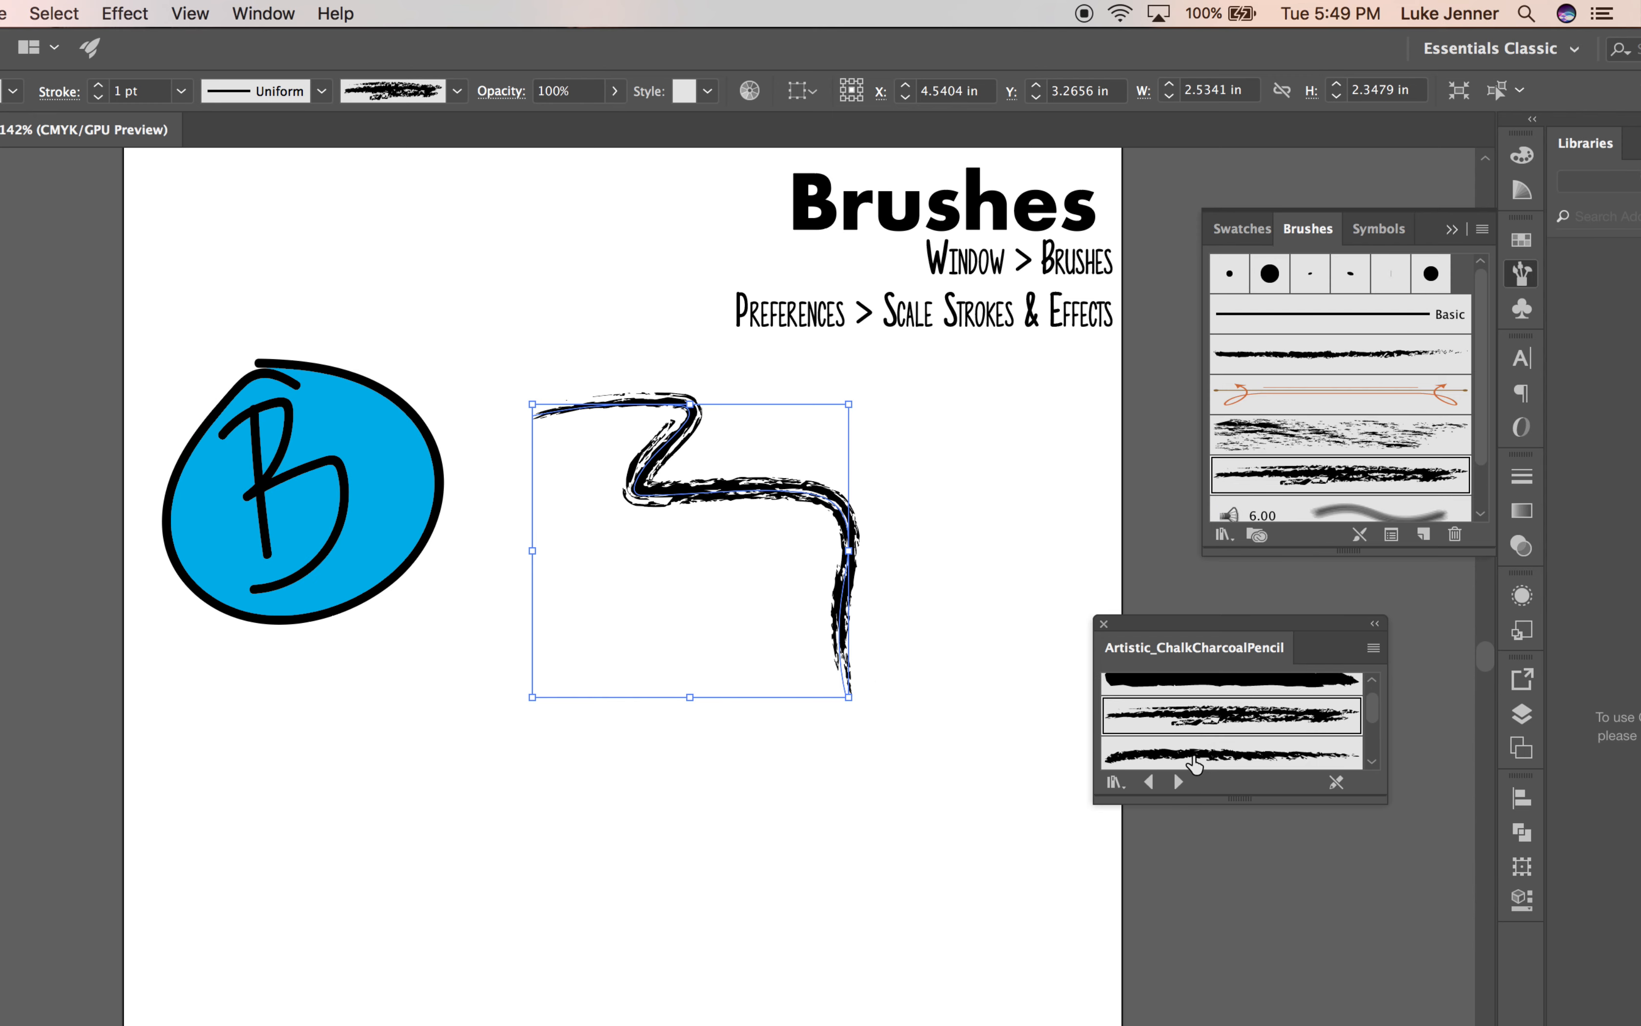
{"action": "left_click", "coordinate": [1195, 760]}
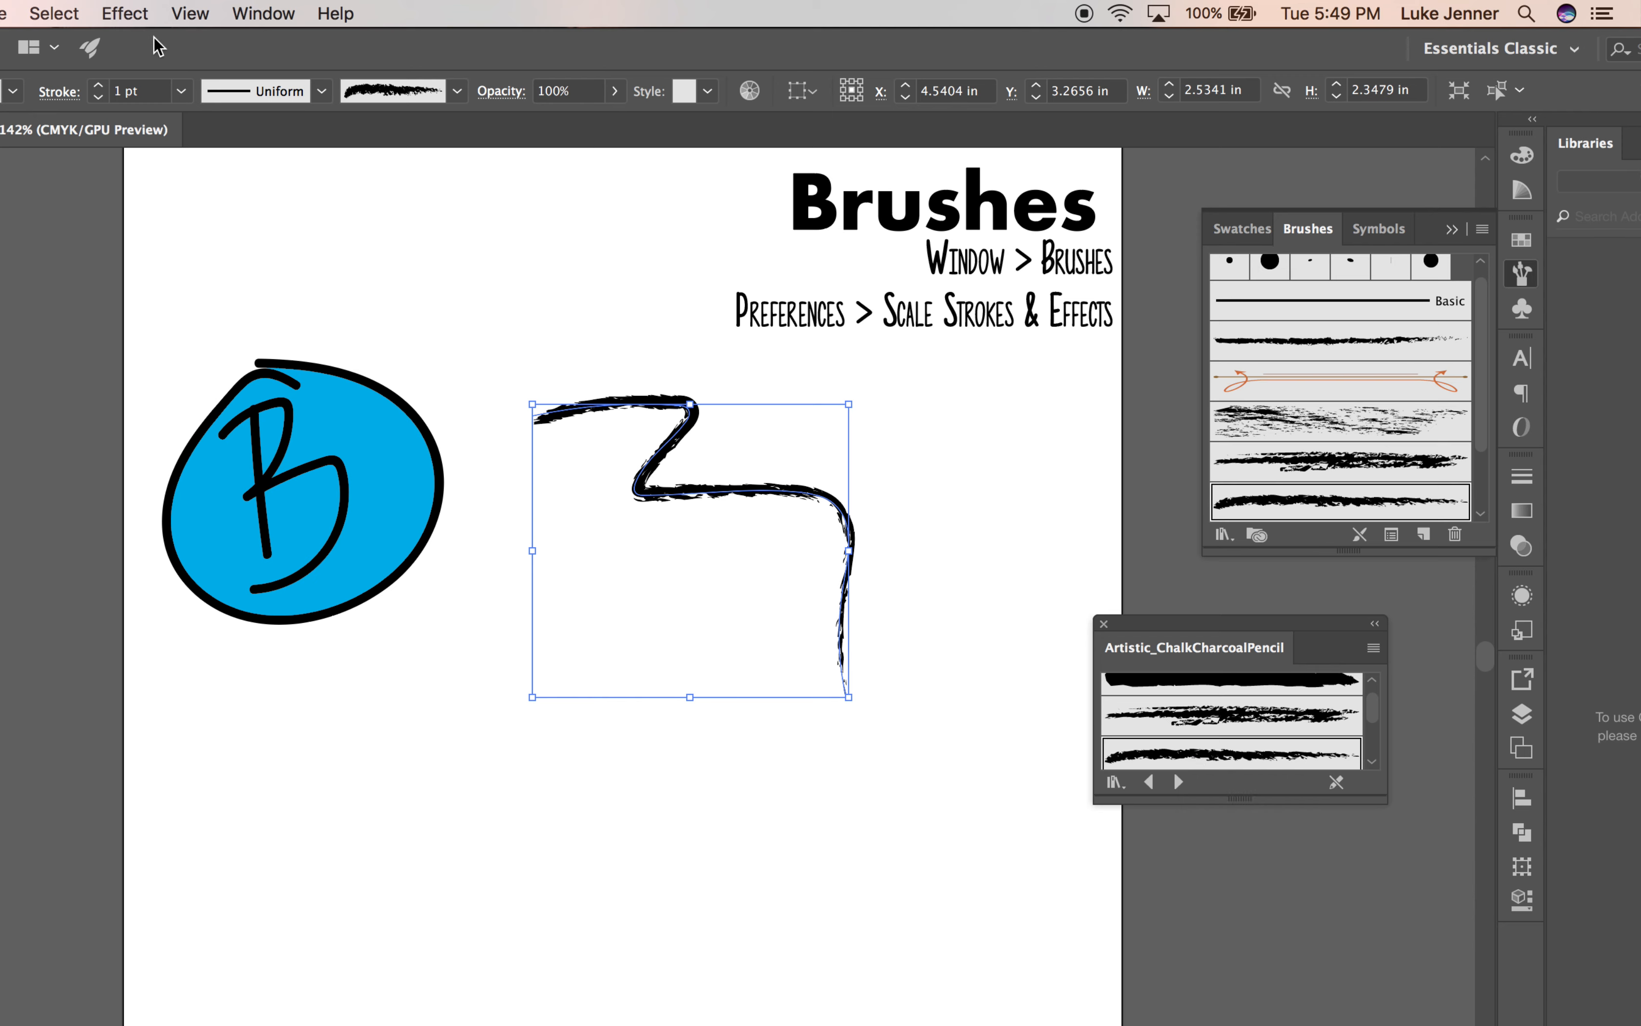
Step: Try heavier stroke weights of 2 pt and 3 pt on the zigzag path and set the final weight to 0.5 pt
{"action": "left_click", "coordinate": [98, 86]}
{"action": "left_click", "coordinate": [98, 86]}
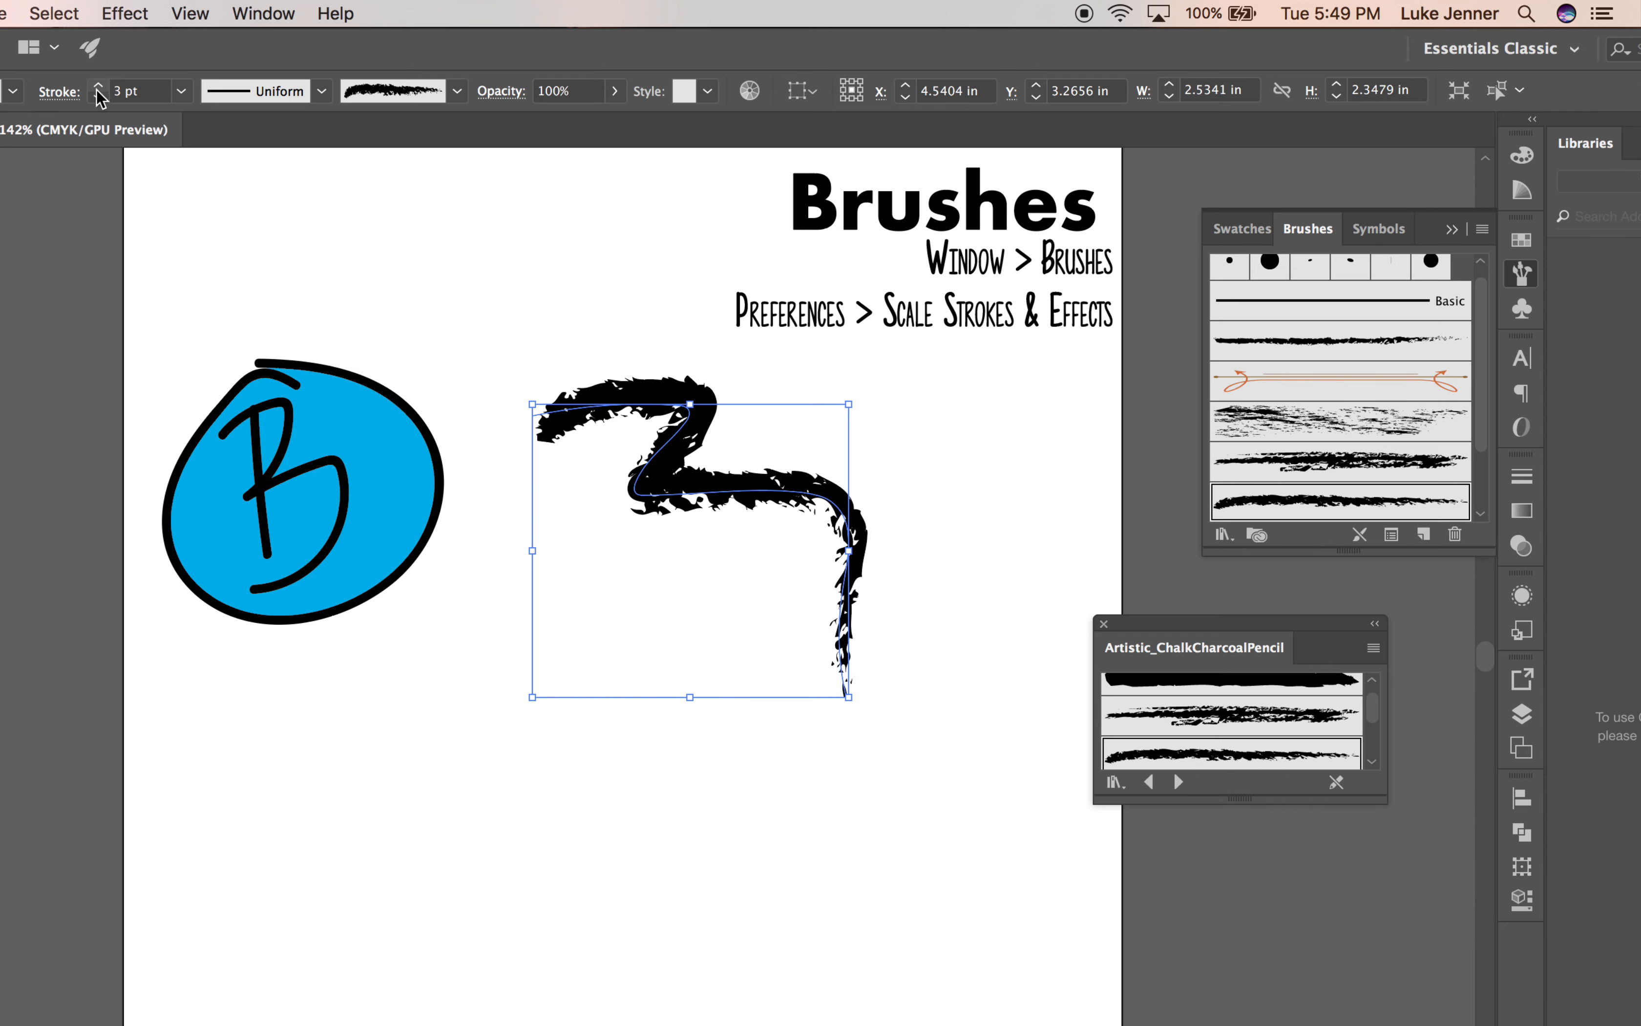
{"action": "left_click", "coordinate": [99, 97]}
{"action": "left_click", "coordinate": [99, 97]}
{"action": "left_click", "coordinate": [99, 86]}
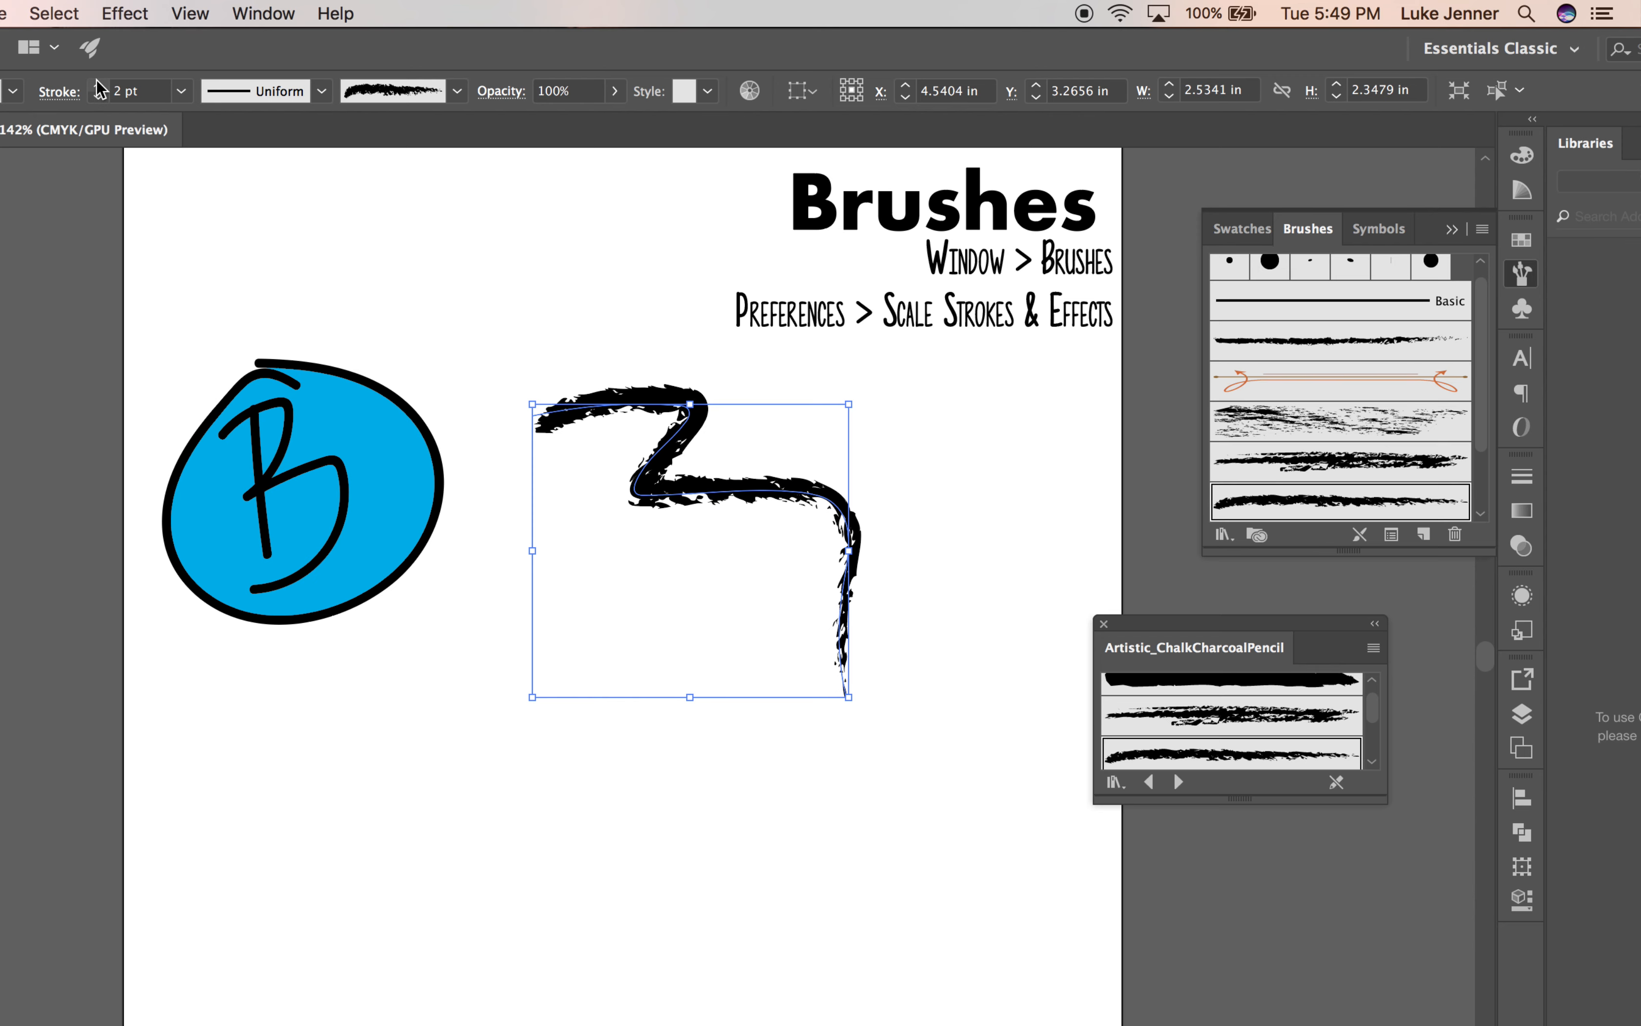
{"action": "left_click", "coordinate": [99, 97]}
{"action": "left_click", "coordinate": [181, 90]}
{"action": "left_click", "coordinate": [224, 140]}
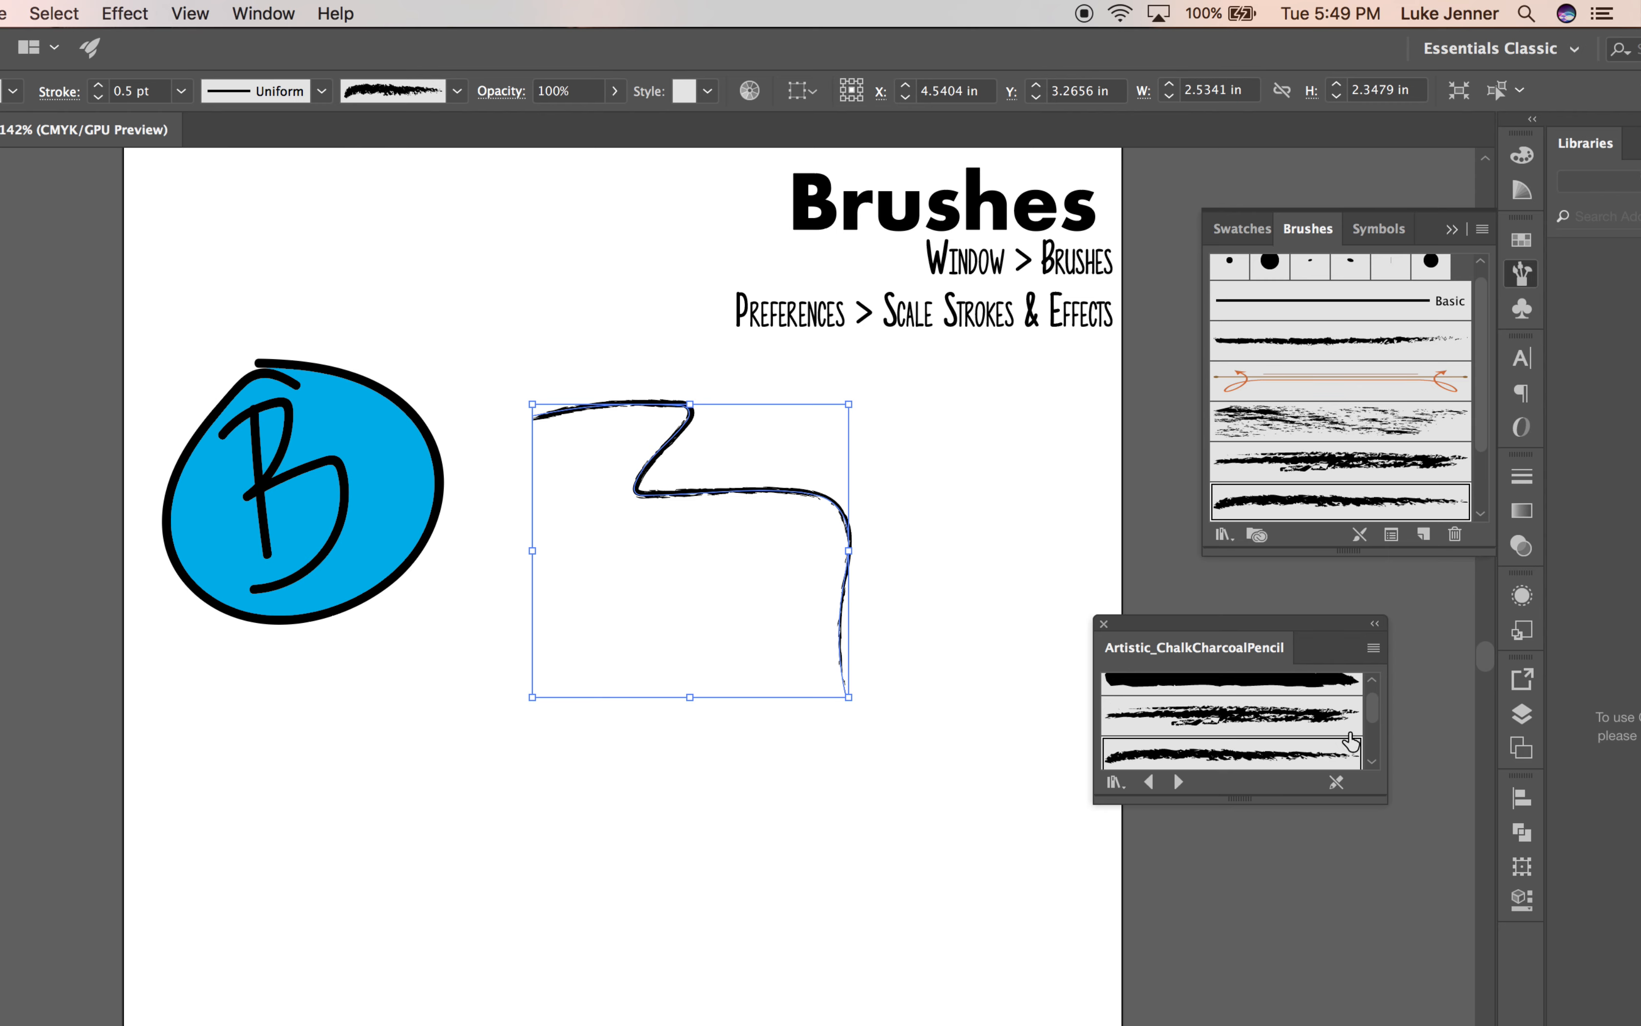
Step: Close the chalk and charcoal library and open the Arrows_Standard brush library
{"action": "left_click", "coordinate": [1103, 624]}
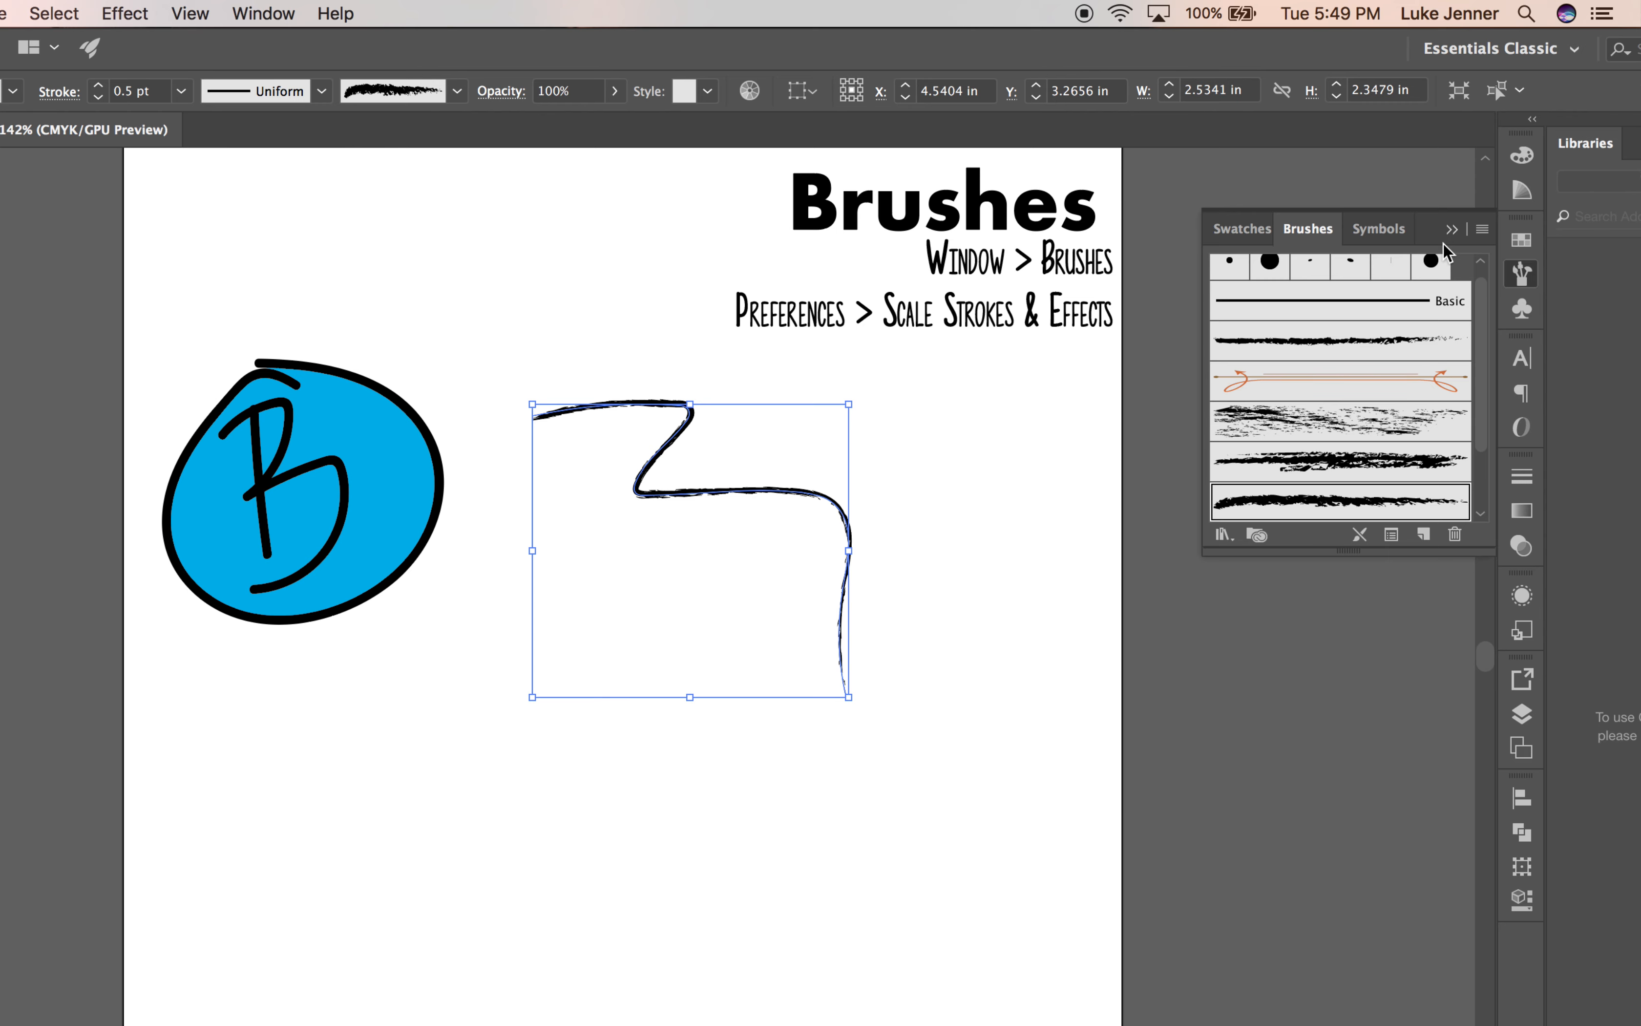
{"action": "left_click", "coordinate": [1482, 229]}
{"action": "mouse_move", "coordinate": [1334, 647]}
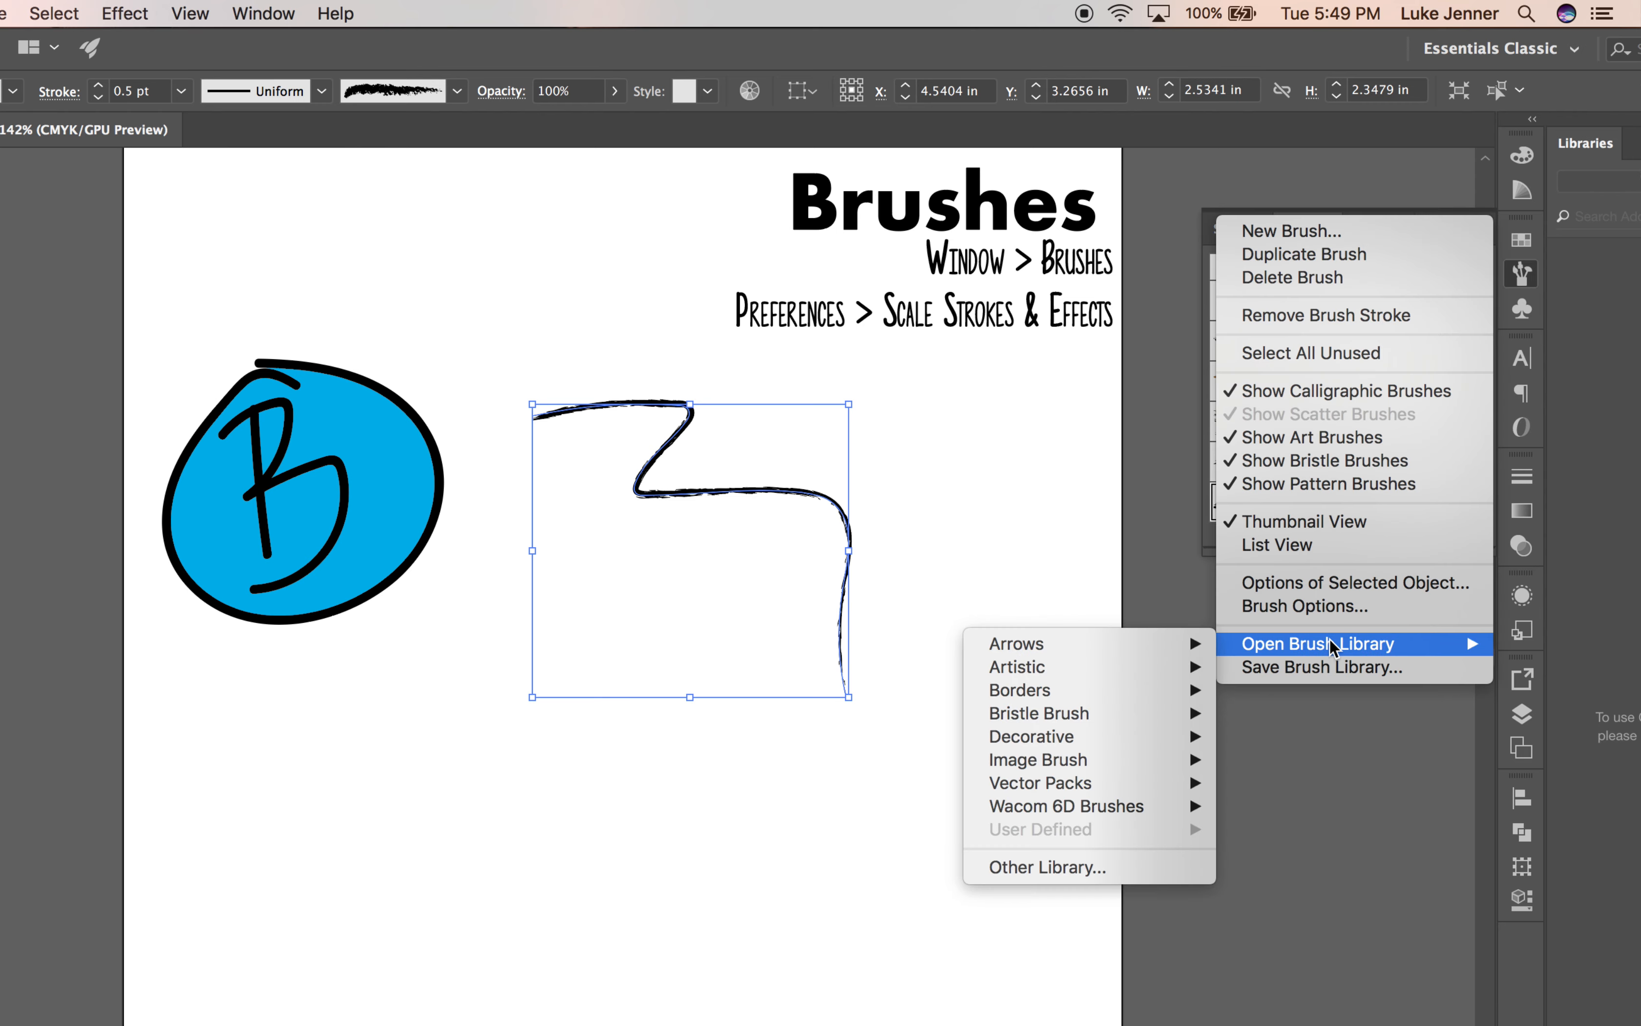
{"action": "mouse_move", "coordinate": [1088, 697]}
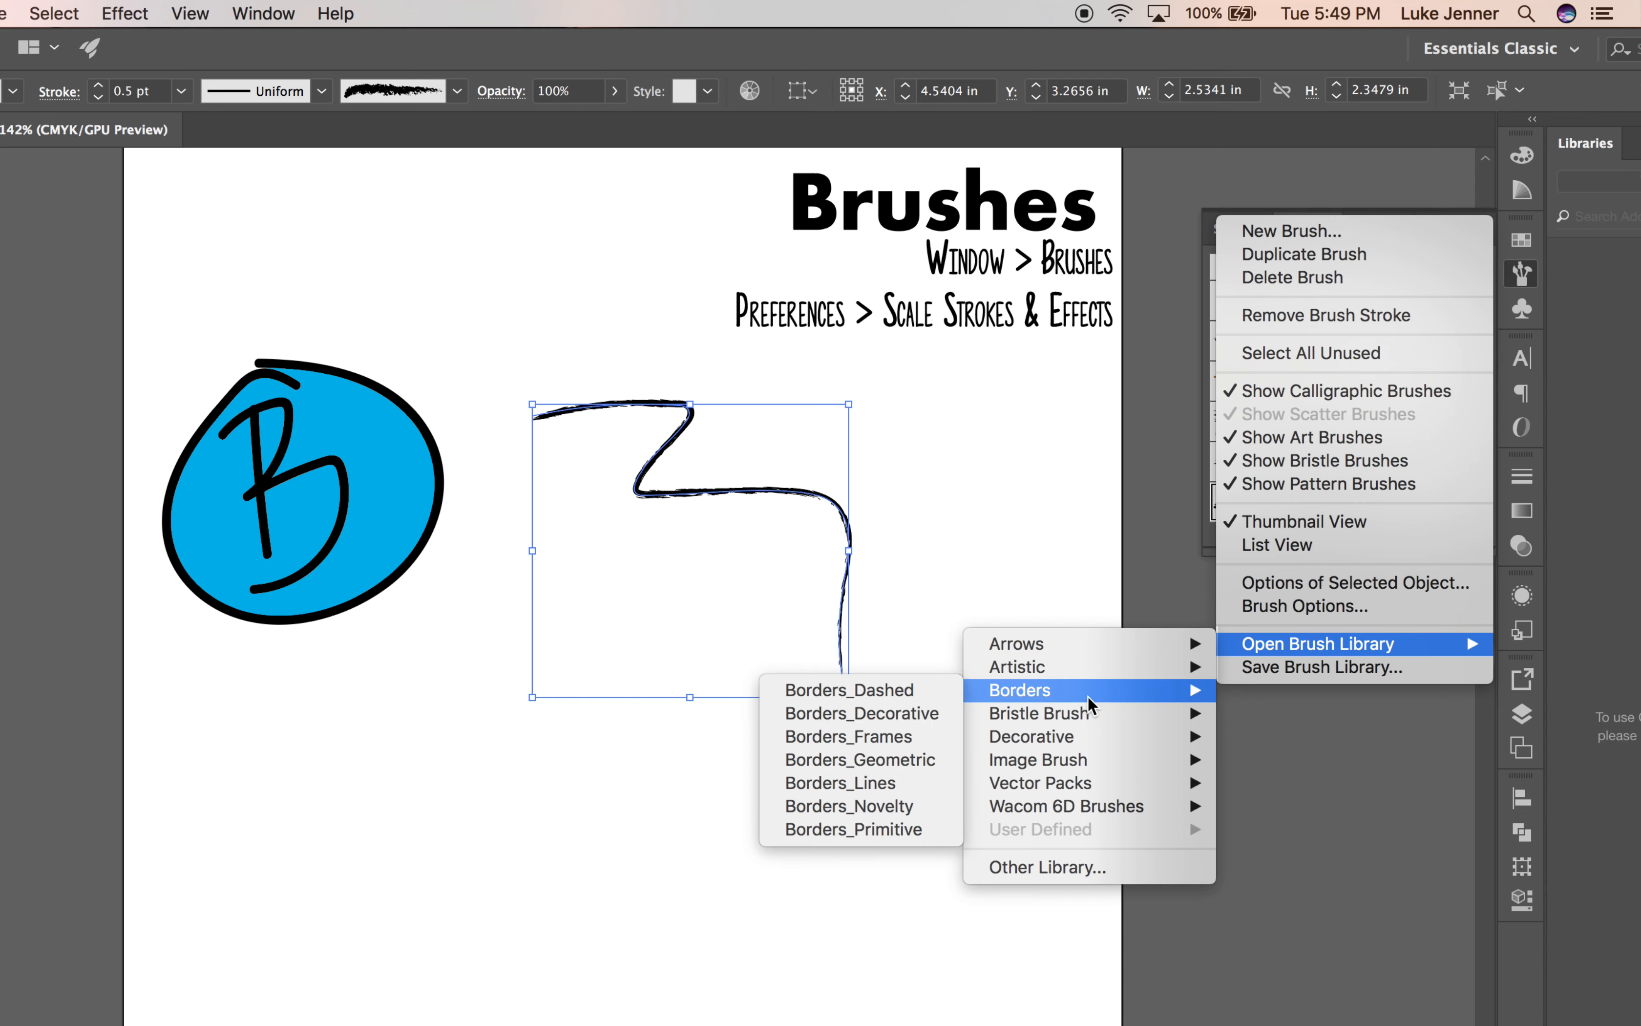
{"action": "mouse_move", "coordinate": [1062, 646]}
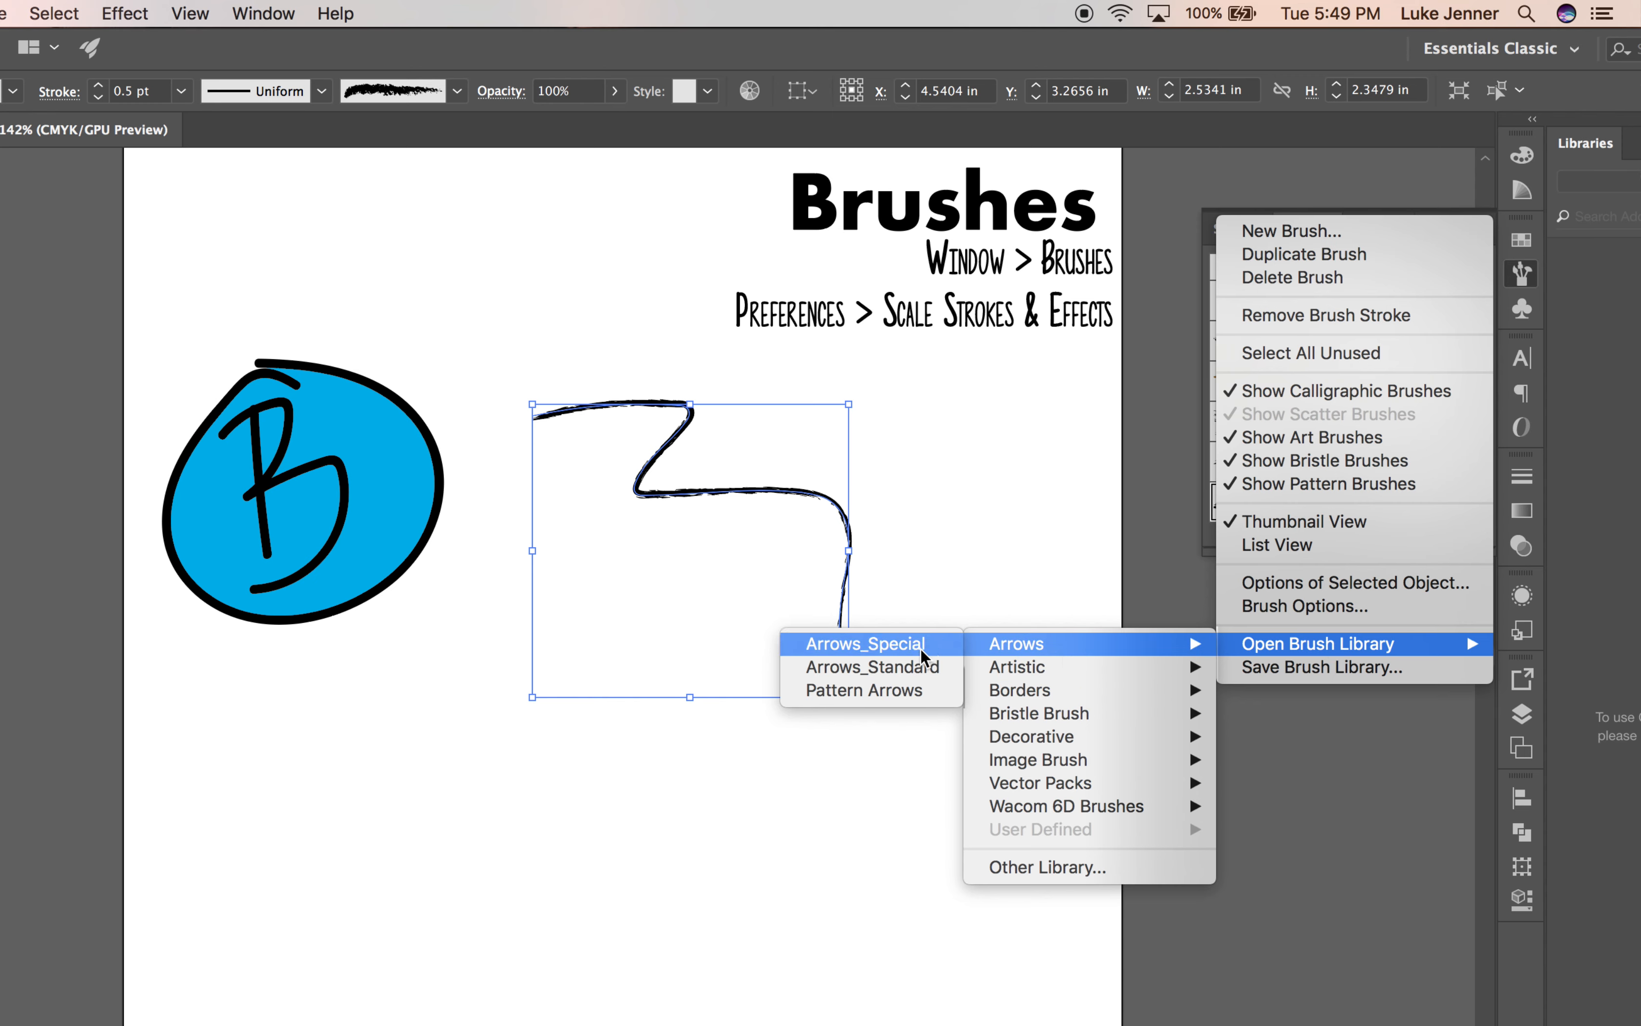
{"action": "left_click", "coordinate": [908, 665]}
Step: Apply a solid black arrow brush from Arrows_Standard to the zigzag path and deselect it
{"action": "scroll", "coordinate": [1210, 722], "scroll_direction": "down", "scroll_amount": 3}
{"action": "left_click", "coordinate": [1209, 729]}
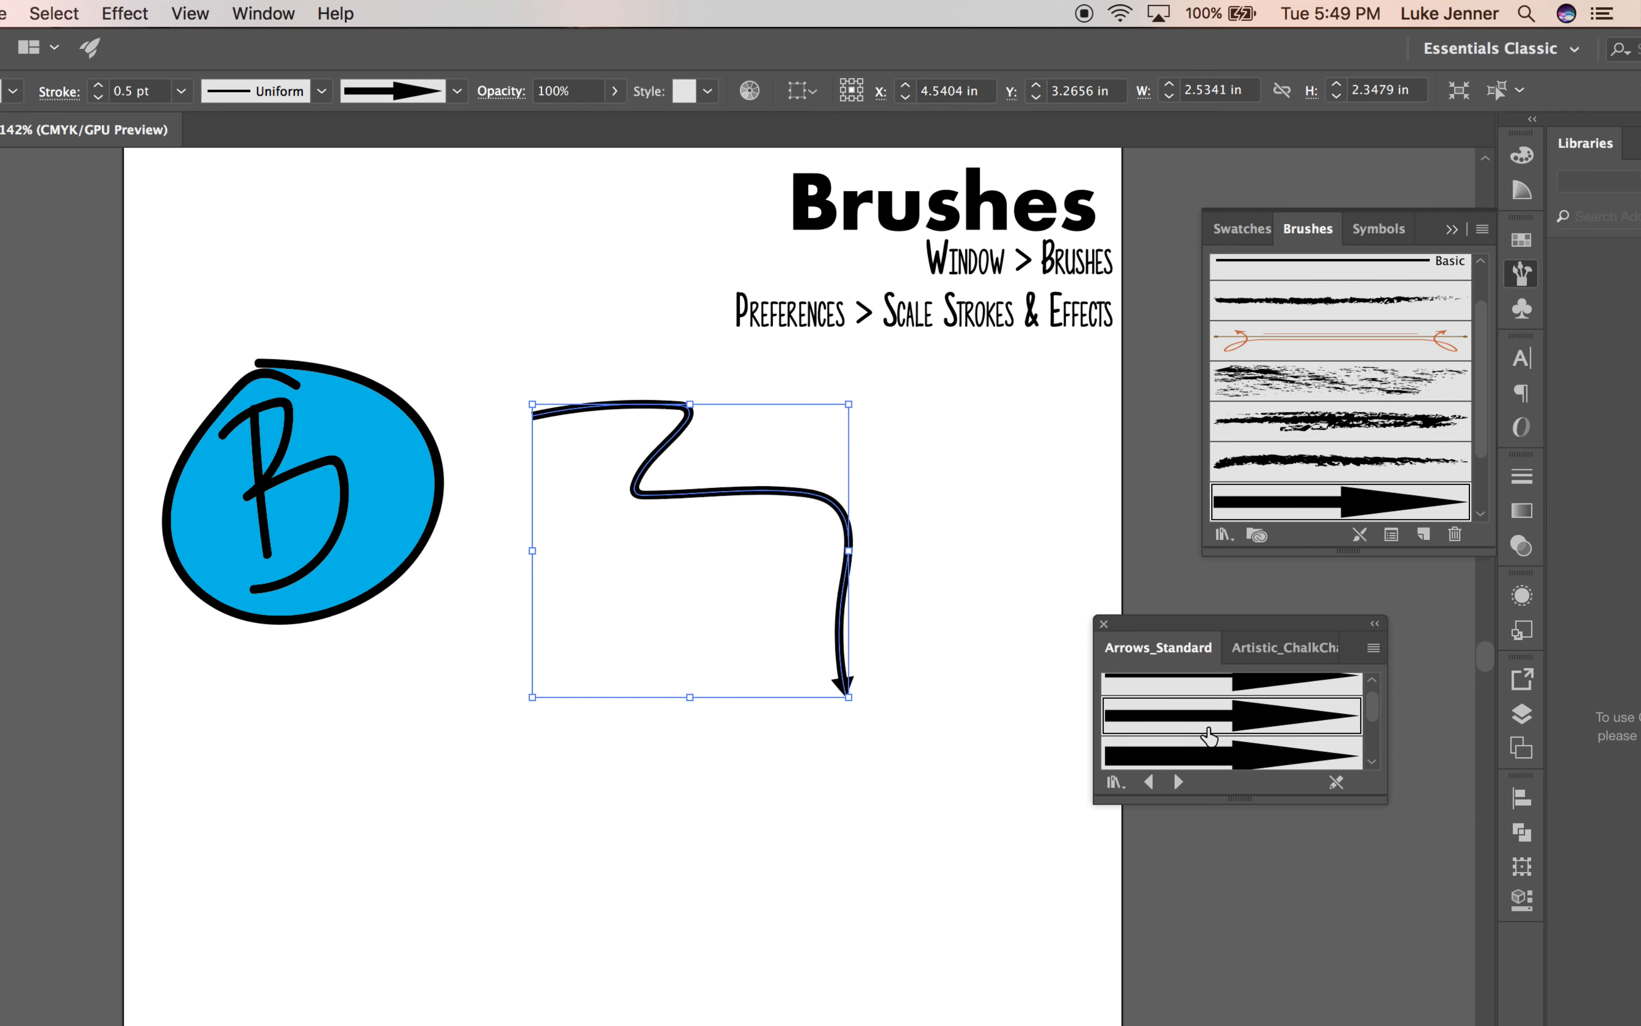
{"action": "left_click", "coordinate": [951, 782]}
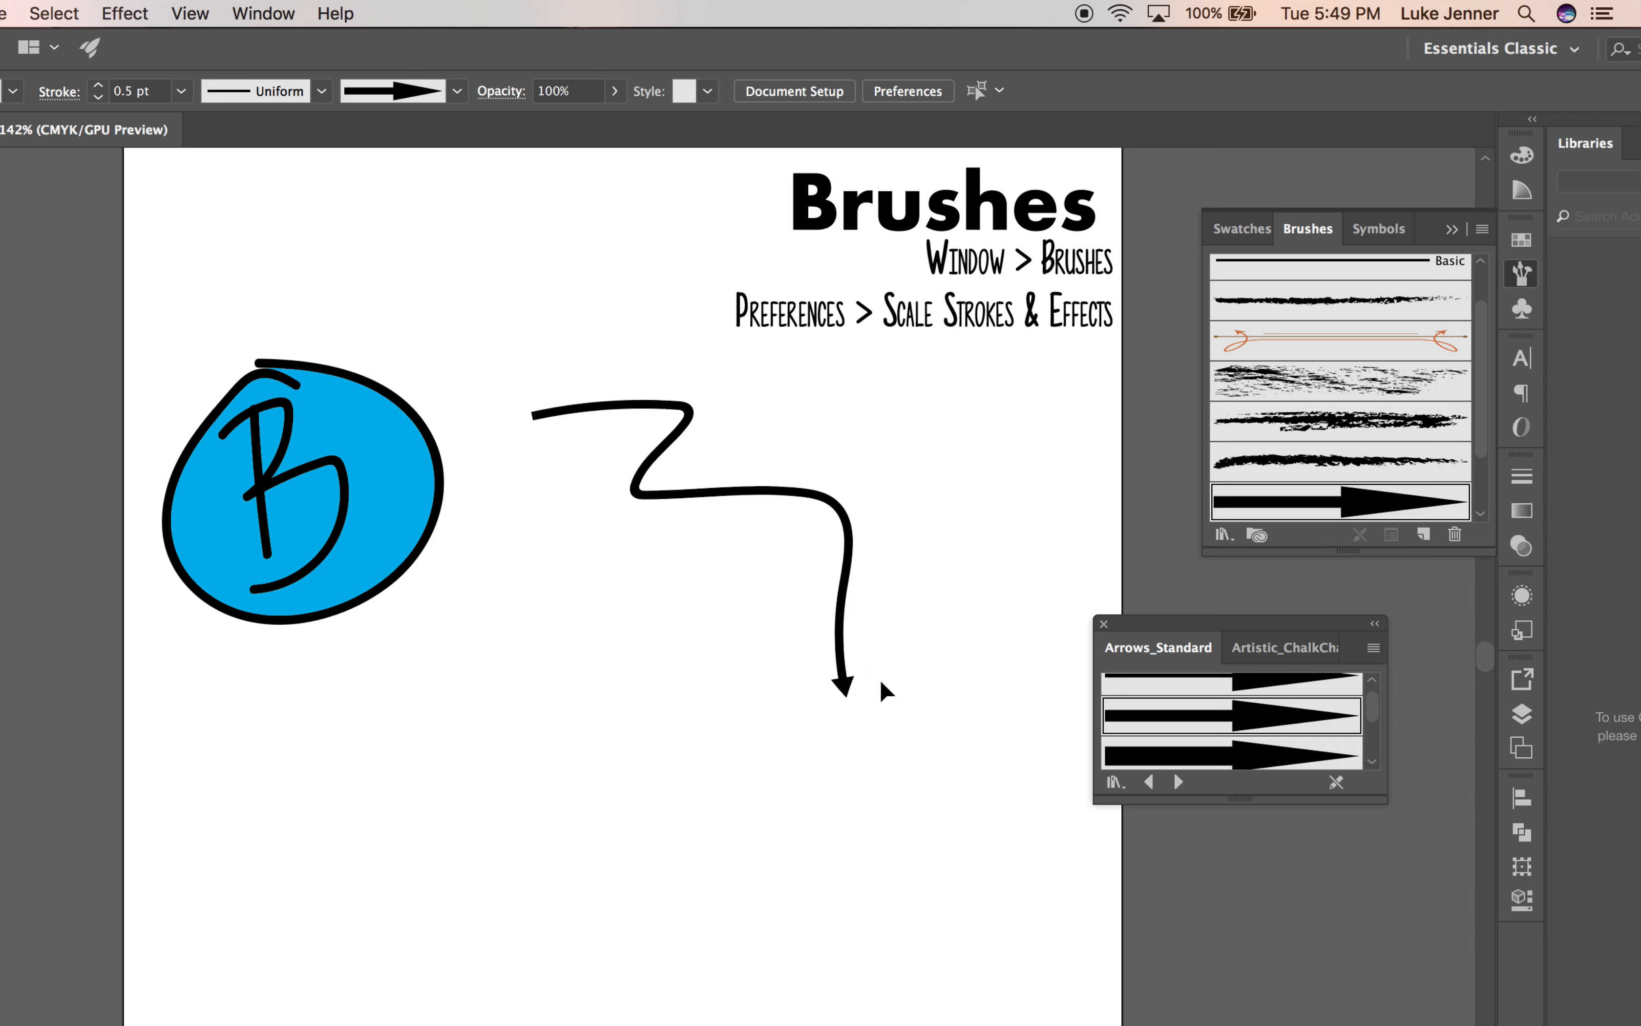
Step: Choose the 5 pt. Round calligraphic brush for new strokes
{"action": "scroll", "coordinate": [1251, 352], "scroll_direction": "up", "scroll_amount": 2}
{"action": "scroll", "coordinate": [1282, 326], "scroll_direction": "down", "scroll_amount": 2}
{"action": "scroll", "coordinate": [1268, 305], "scroll_direction": "up", "scroll_amount": 2}
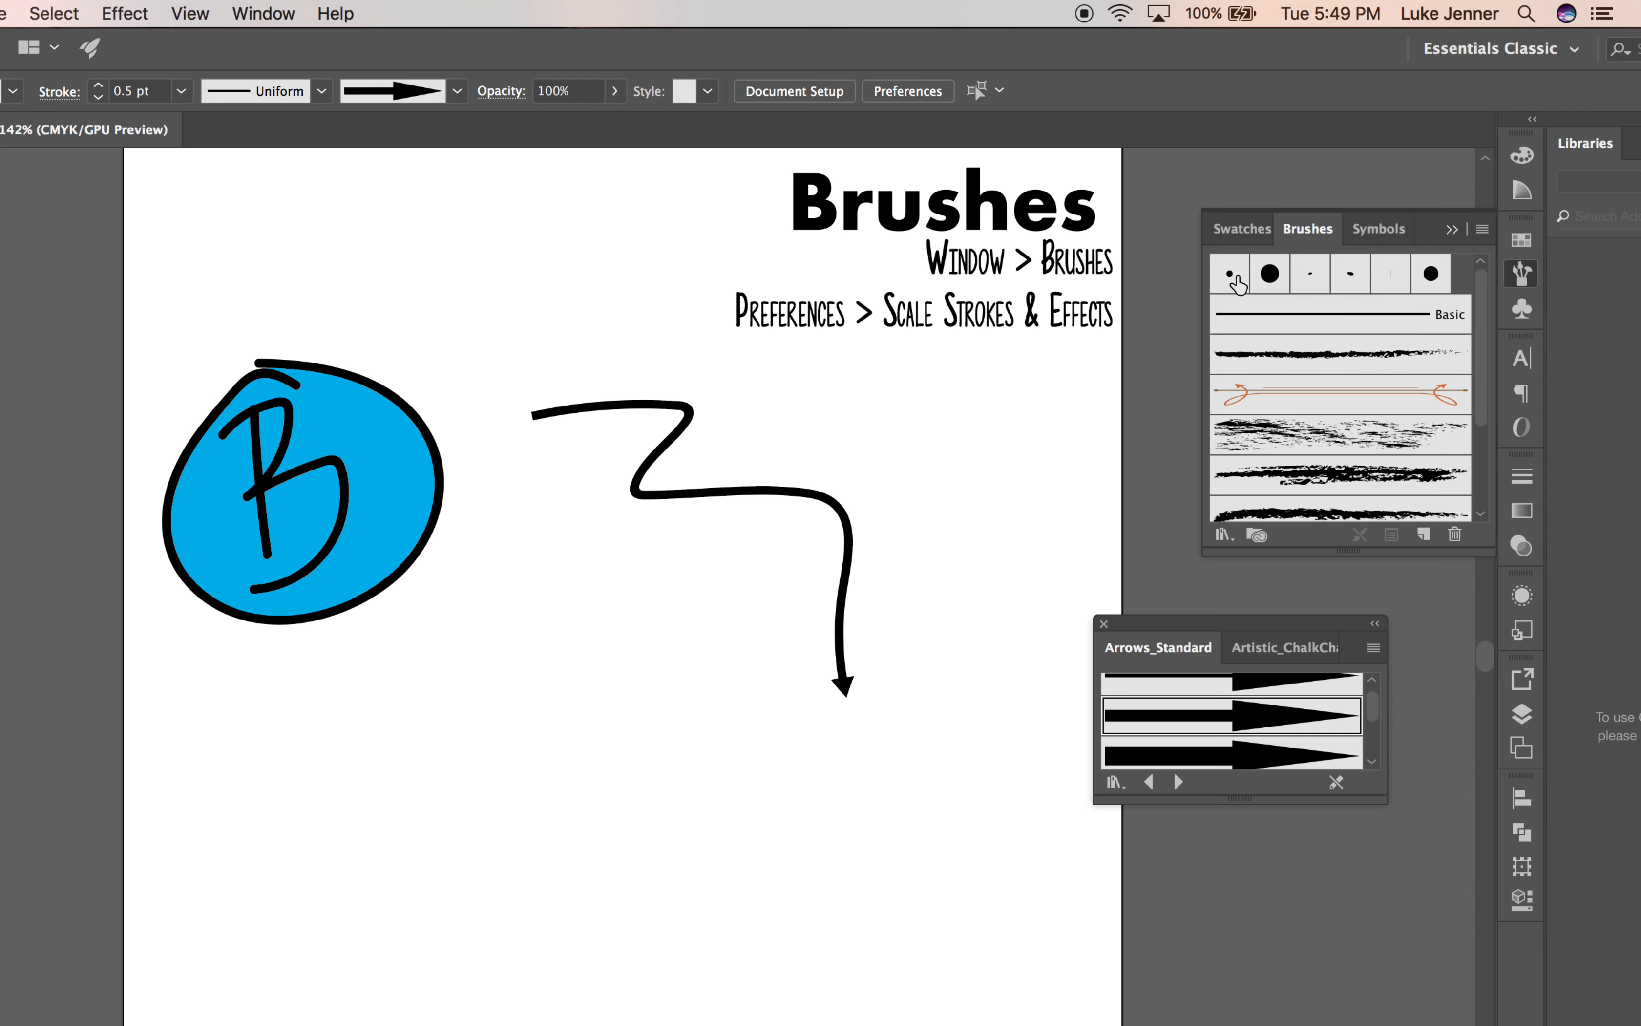
{"action": "left_click", "coordinate": [1248, 274]}
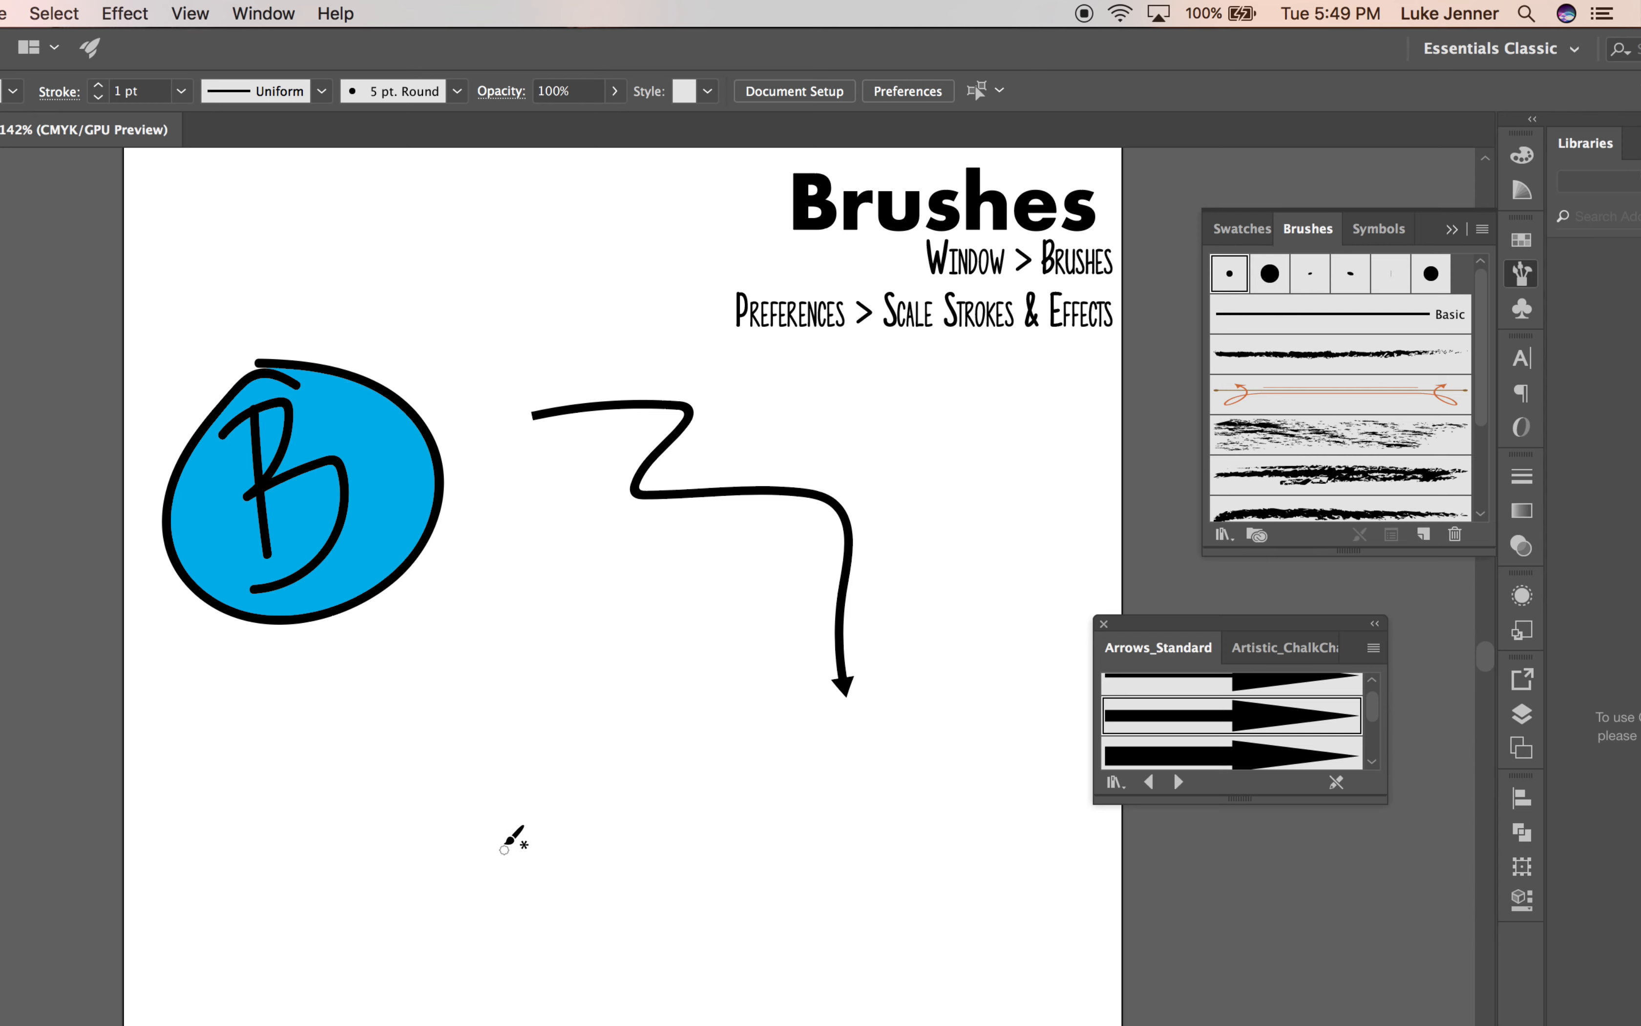
{"action": "mouse_move", "coordinate": [469, 766]}
{"action": "left_mouse_down"}
{"action": "mouse_move", "coordinate": [444, 834]}
{"action": "mouse_move", "coordinate": [483, 806]}
{"action": "left_mouse_up"}
{"action": "mouse_move", "coordinate": [585, 679]}
{"action": "left_mouse_down"}
{"action": "mouse_move", "coordinate": [513, 875]}
{"action": "mouse_move", "coordinate": [643, 759]}
{"action": "left_mouse_up"}
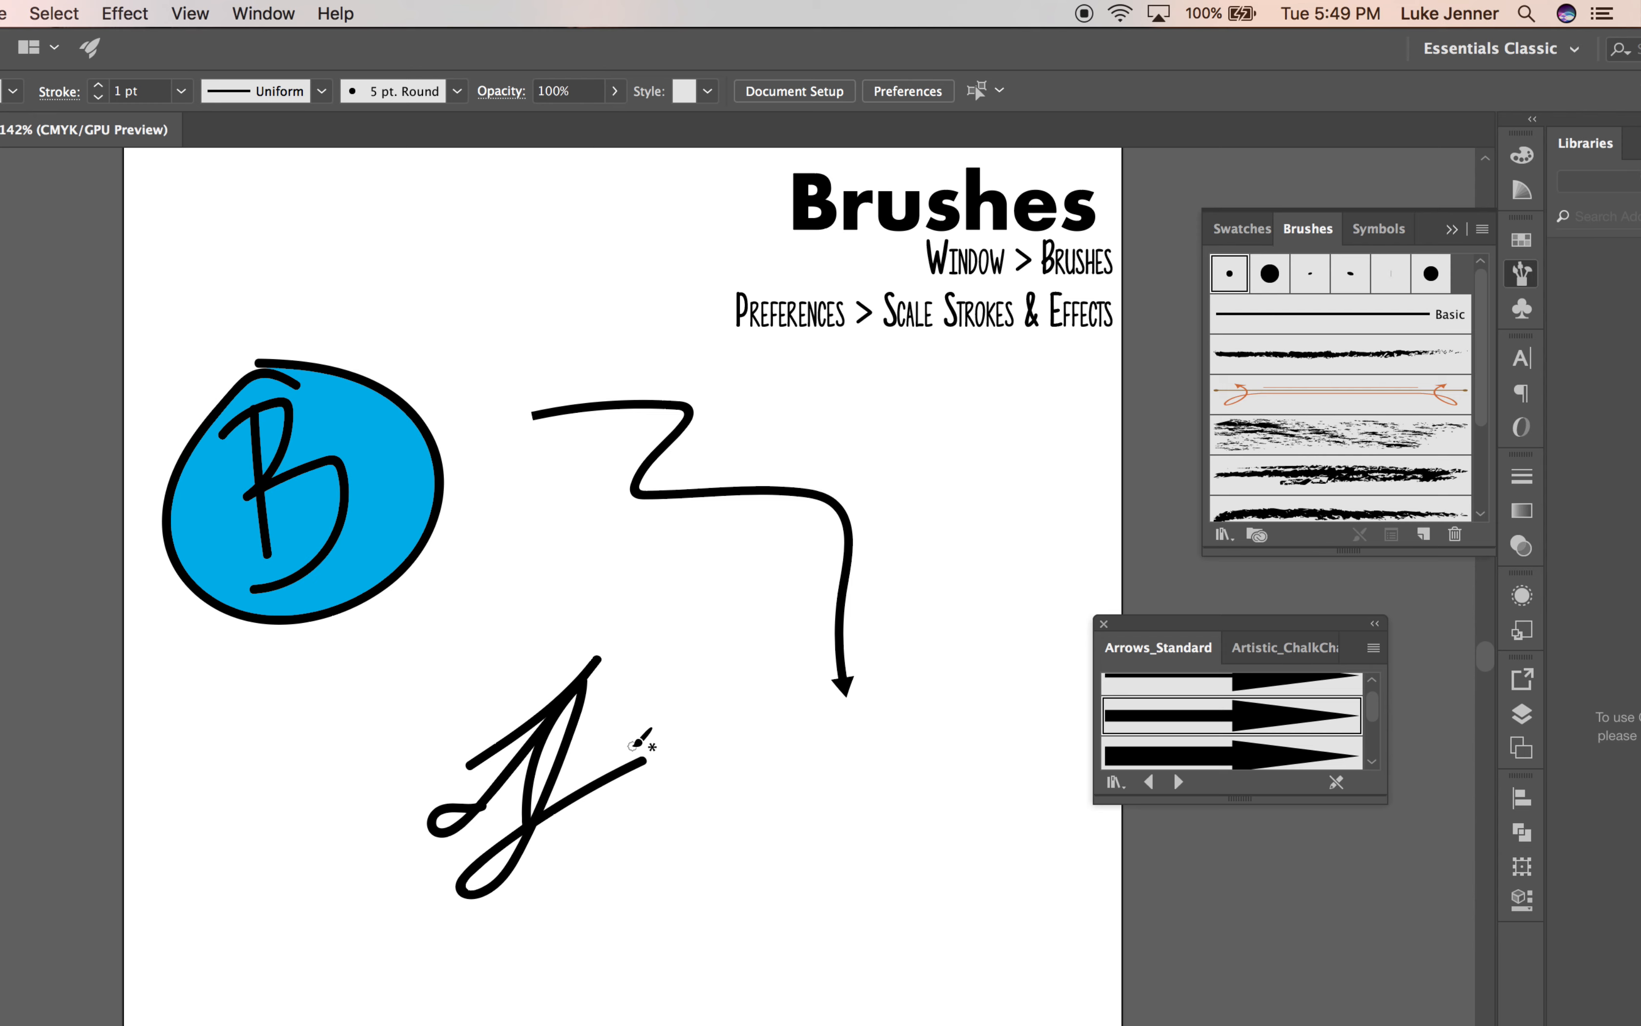
{"action": "key", "text": "super+z"}
{"action": "key", "text": "super+z"}
Step: Paint a cursive monogram inside a large freehand circle on the empty area below the zigzag arrow, and select all its strokes
{"action": "mouse_move", "coordinate": [521, 773]}
{"action": "left_mouse_down"}
{"action": "mouse_move", "coordinate": [691, 656]}
{"action": "mouse_move", "coordinate": [569, 845]}
{"action": "mouse_move", "coordinate": [693, 792]}
{"action": "mouse_move", "coordinate": [721, 684]}
{"action": "mouse_move", "coordinate": [643, 847]}
{"action": "mouse_move", "coordinate": [542, 992]}
{"action": "mouse_move", "coordinate": [806, 689]}
{"action": "left_mouse_up"}
{"action": "scroll", "coordinate": [670, 694], "scroll_direction": "down", "scroll_amount": 5}
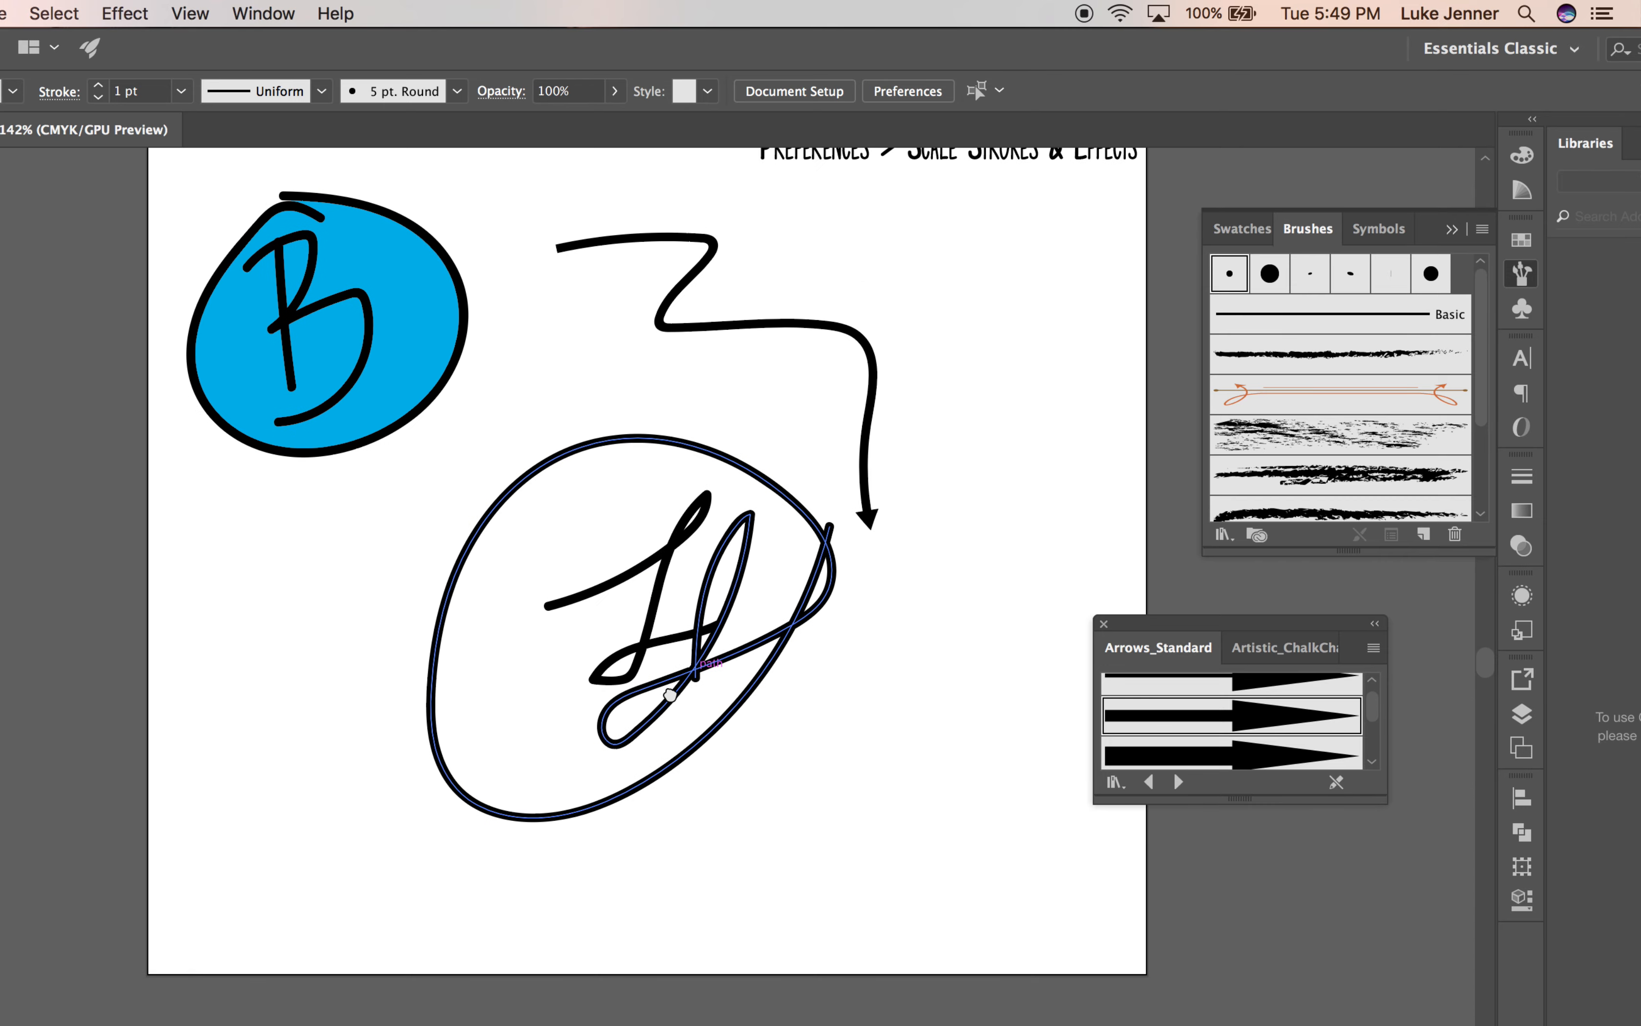
{"action": "scroll", "coordinate": [670, 695], "scroll_direction": "up", "scroll_amount": 2}
{"action": "scroll", "coordinate": [670, 694], "scroll_direction": "right", "scroll_amount": 3}
{"action": "left_click_drag", "start_coordinate": [625, 844], "coordinate": [481, 644]}
{"action": "mouse_move", "coordinate": [554, 724]}
{"action": "left_mouse_down"}
{"action": "mouse_move", "coordinate": [630, 641]}
{"action": "mouse_move", "coordinate": [480, 739]}
{"action": "left_mouse_up"}
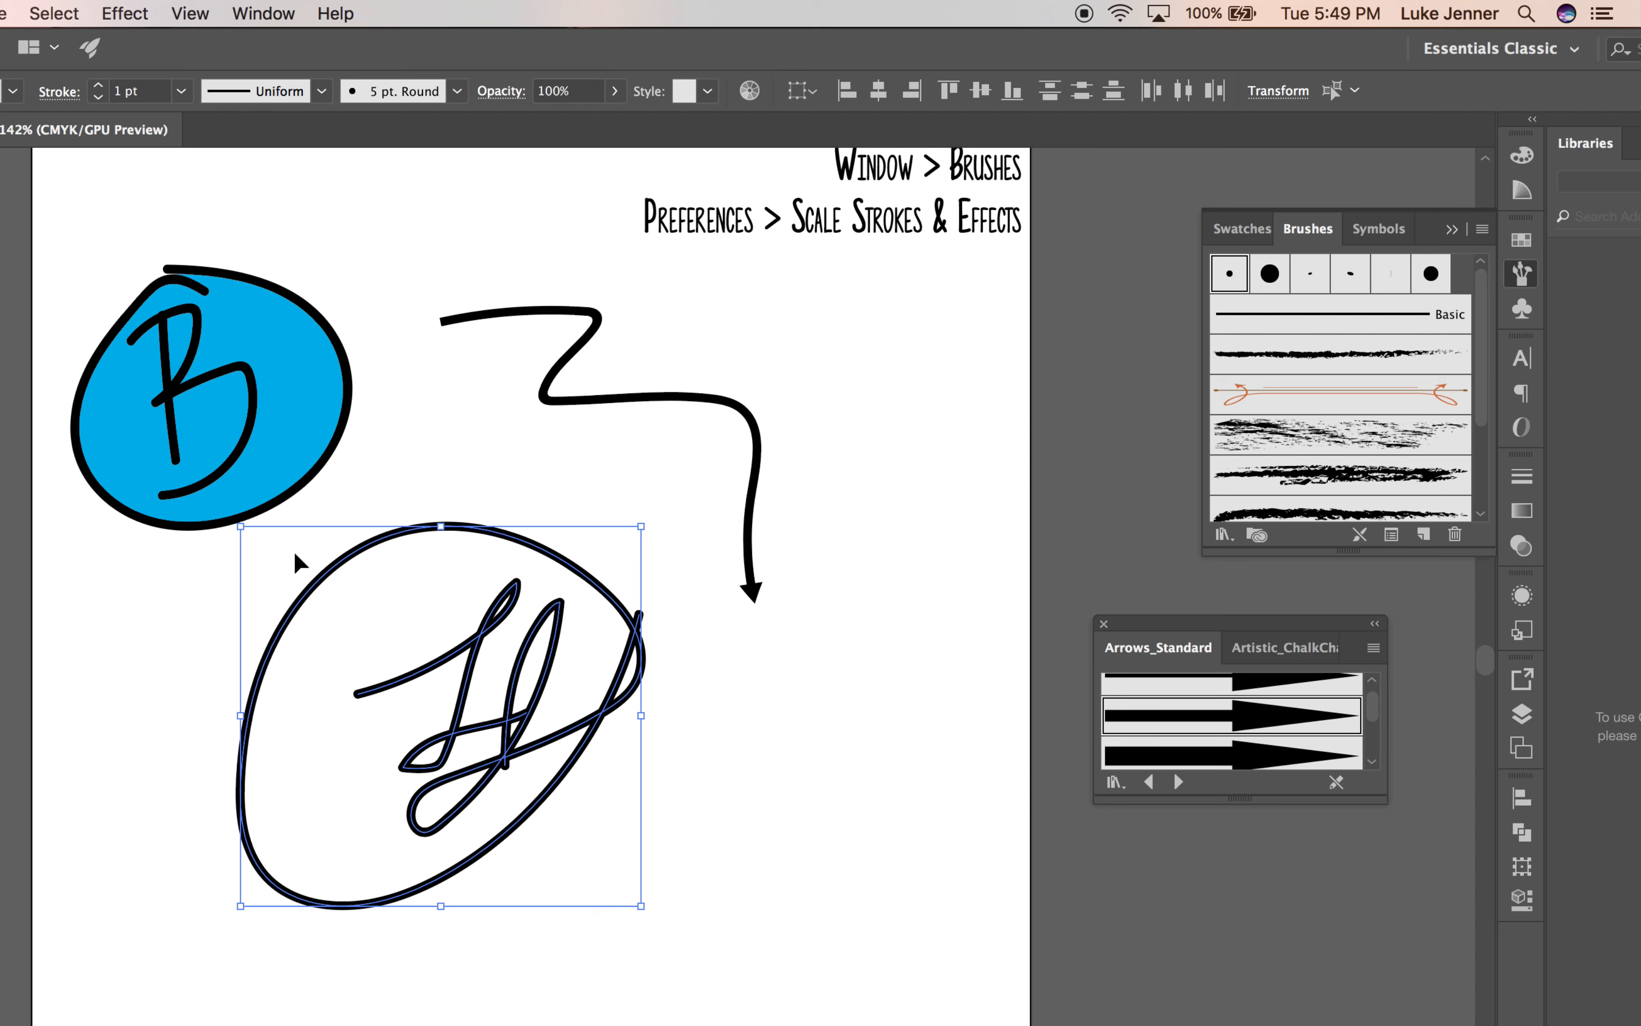
Step: Try scaling the selected monogram and circle down to less than a third of their size, examine the stroke thickness closely, and undo the scaling
{"action": "mouse_move", "coordinate": [241, 527]}
{"action": "left_mouse_down"}
{"action": "mouse_move", "coordinate": [326, 576]}
{"action": "mouse_move", "coordinate": [532, 802]}
{"action": "left_mouse_up"}
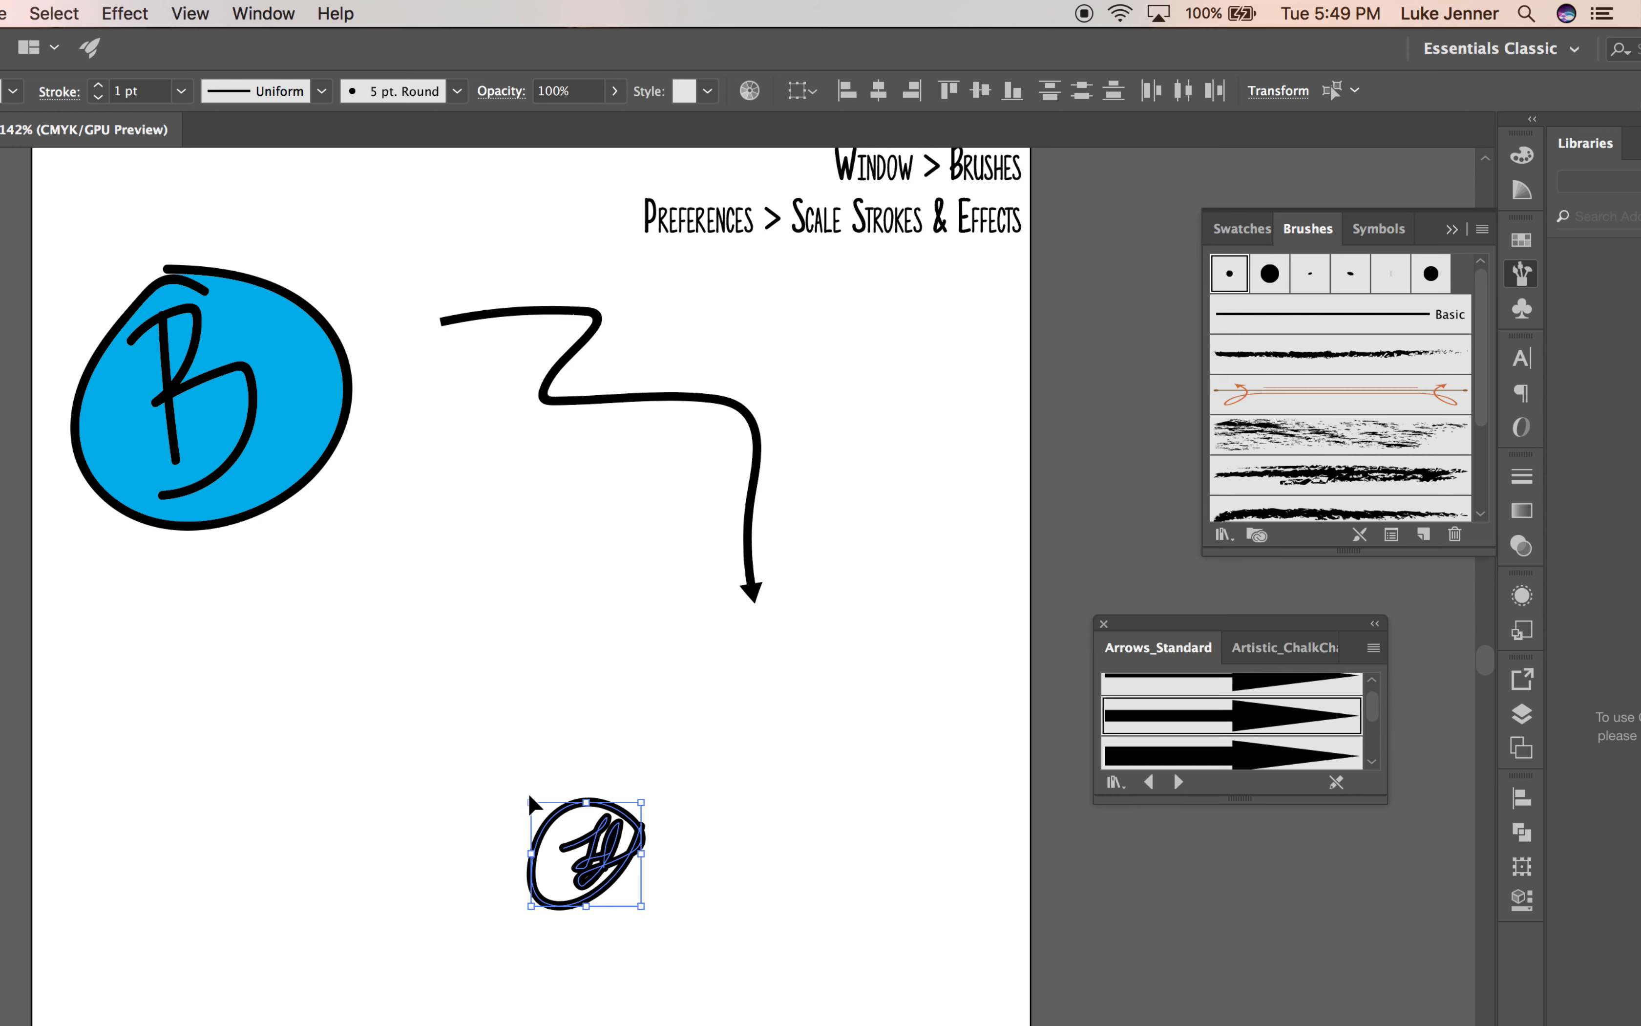
{"action": "scroll", "coordinate": [641, 856], "scroll_direction": "down", "scroll_amount": 4}
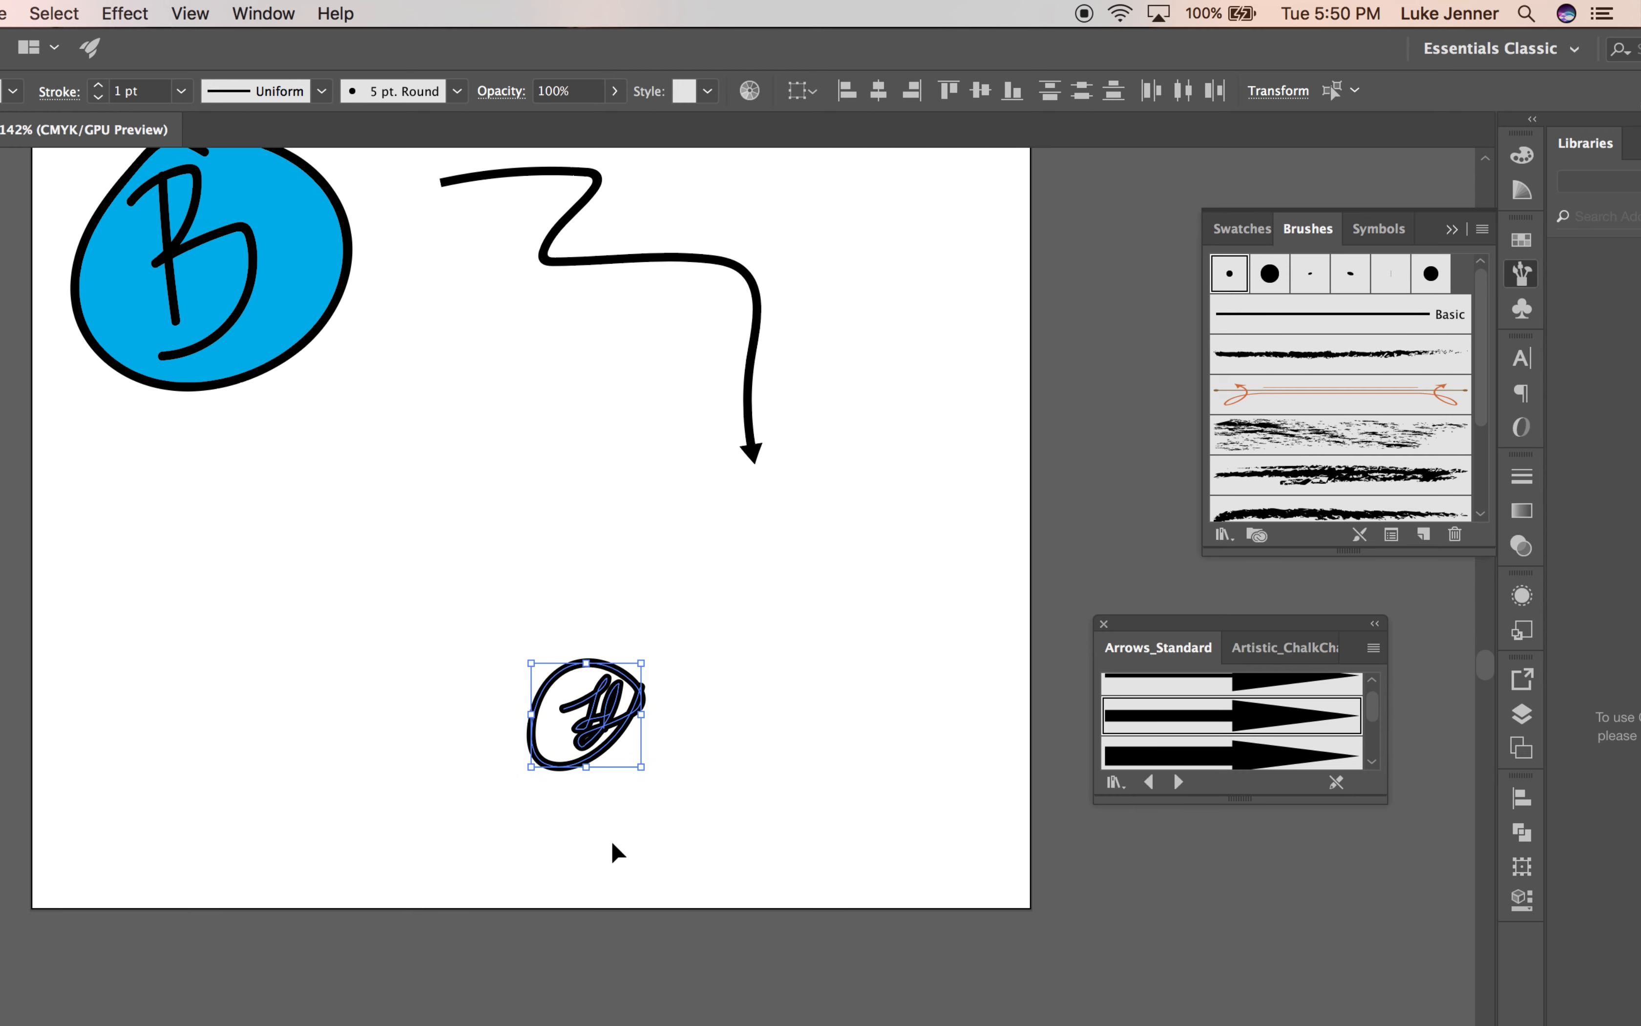
{"action": "key", "text": "super+equal"}
{"action": "key", "text": "super+equal"}
{"action": "key", "text": "super+equal"}
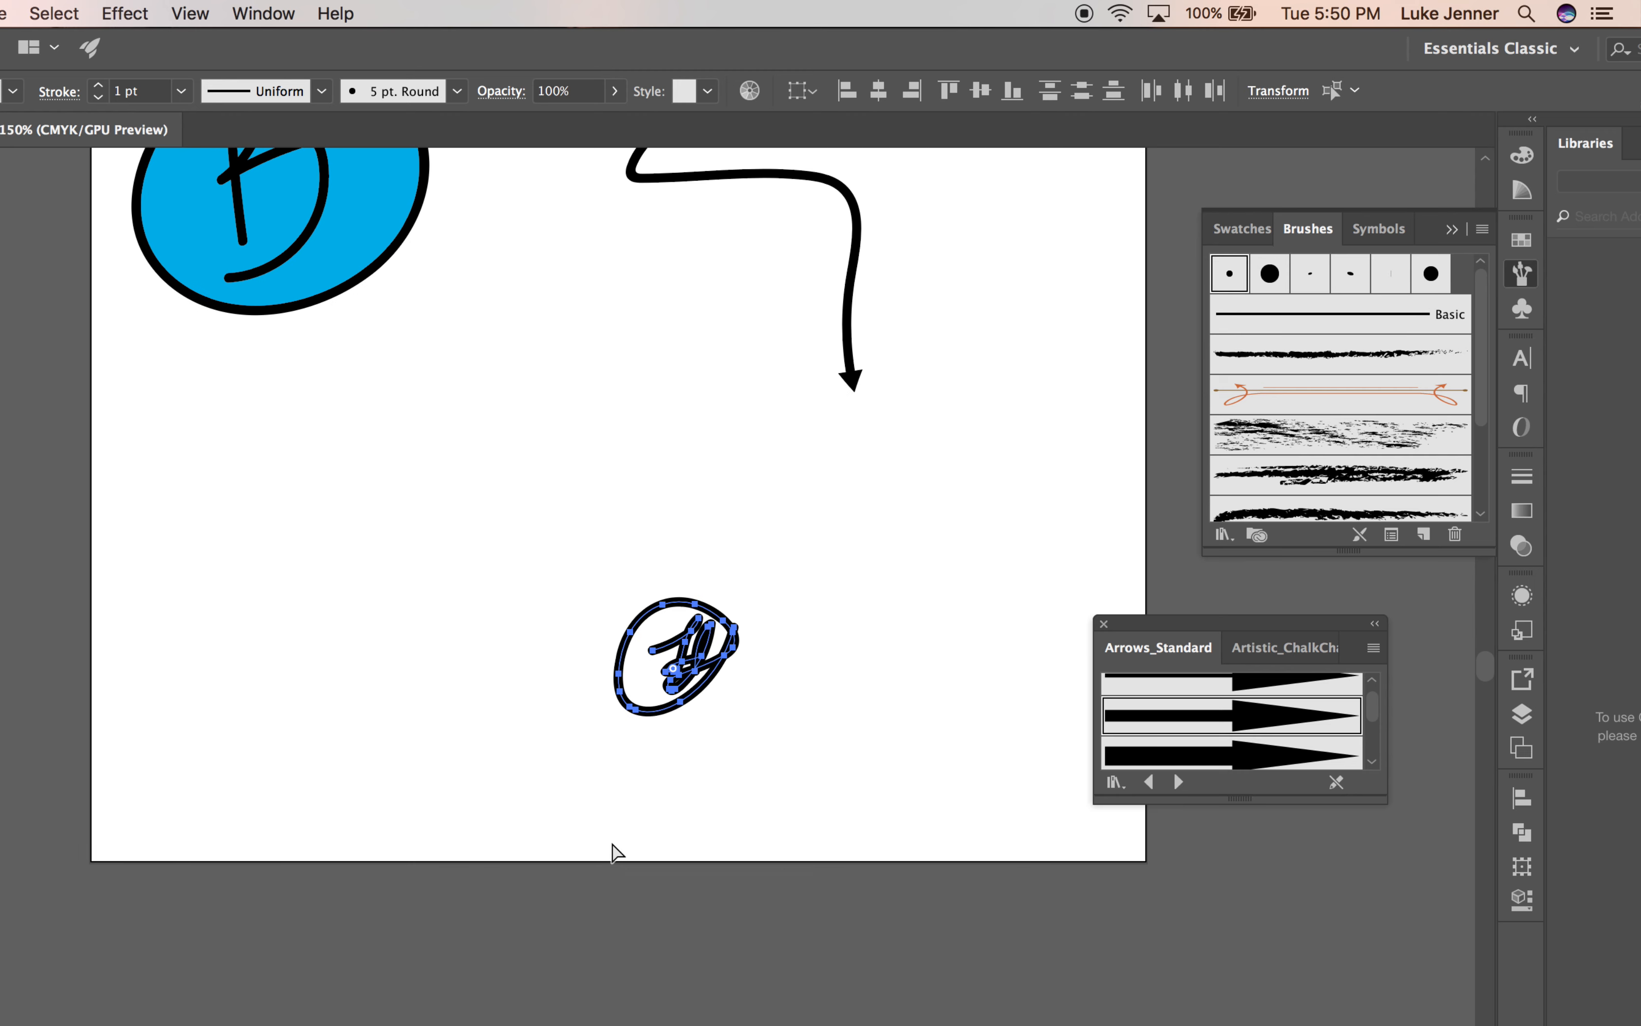
{"action": "scroll", "coordinate": [610, 838], "scroll_direction": "right", "scroll_amount": 10}
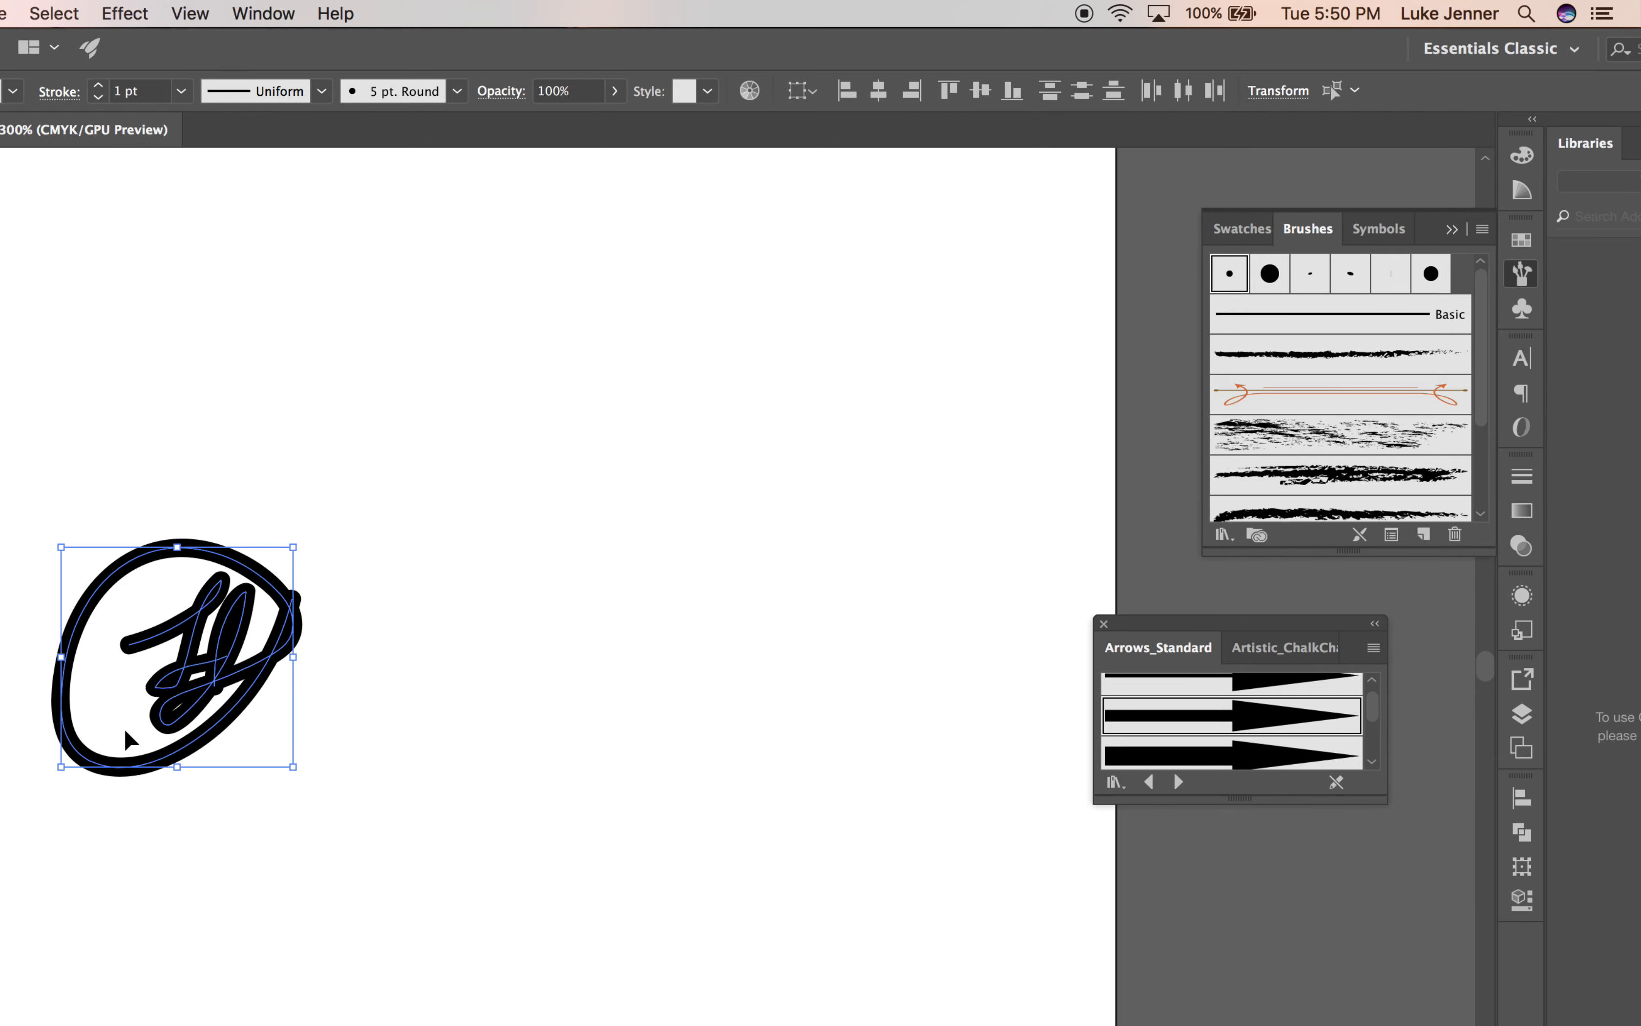
{"action": "scroll", "coordinate": [124, 725], "scroll_direction": "up", "scroll_amount": 10}
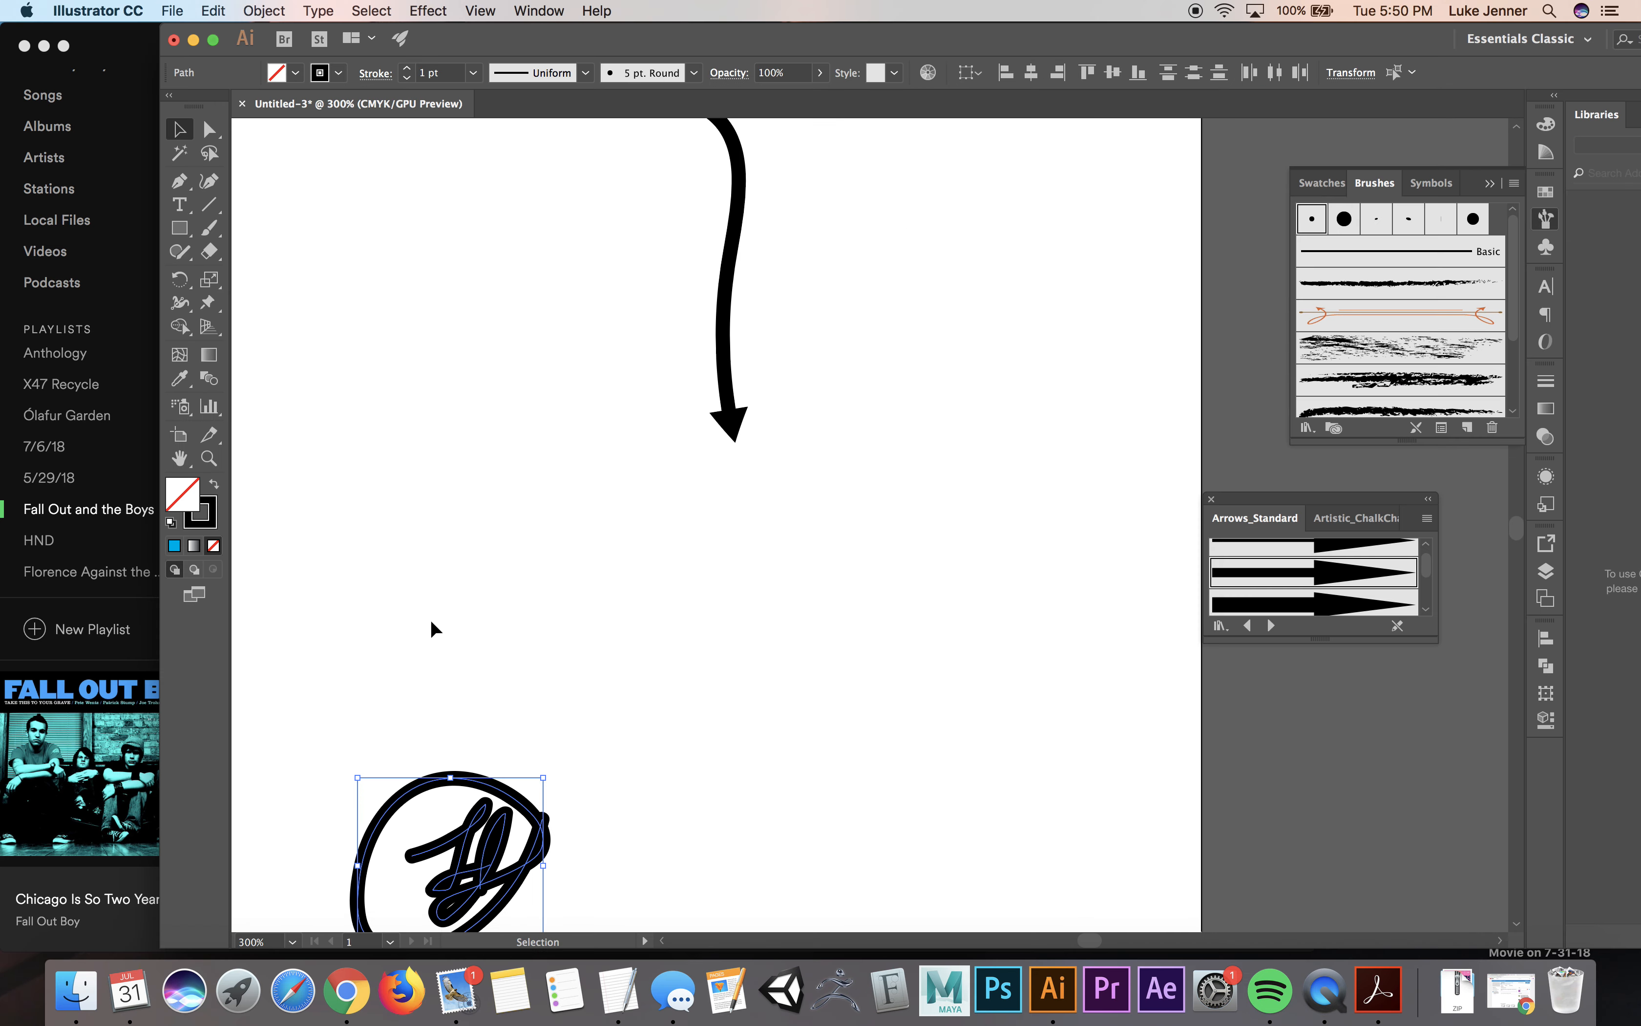
{"action": "scroll", "coordinate": [130, 776], "scroll_direction": "down", "scroll_amount": 3}
{"action": "scroll", "coordinate": [129, 776], "scroll_direction": "left", "scroll_amount": 3}
{"action": "scroll", "coordinate": [432, 619], "scroll_direction": "down", "scroll_amount": 6}
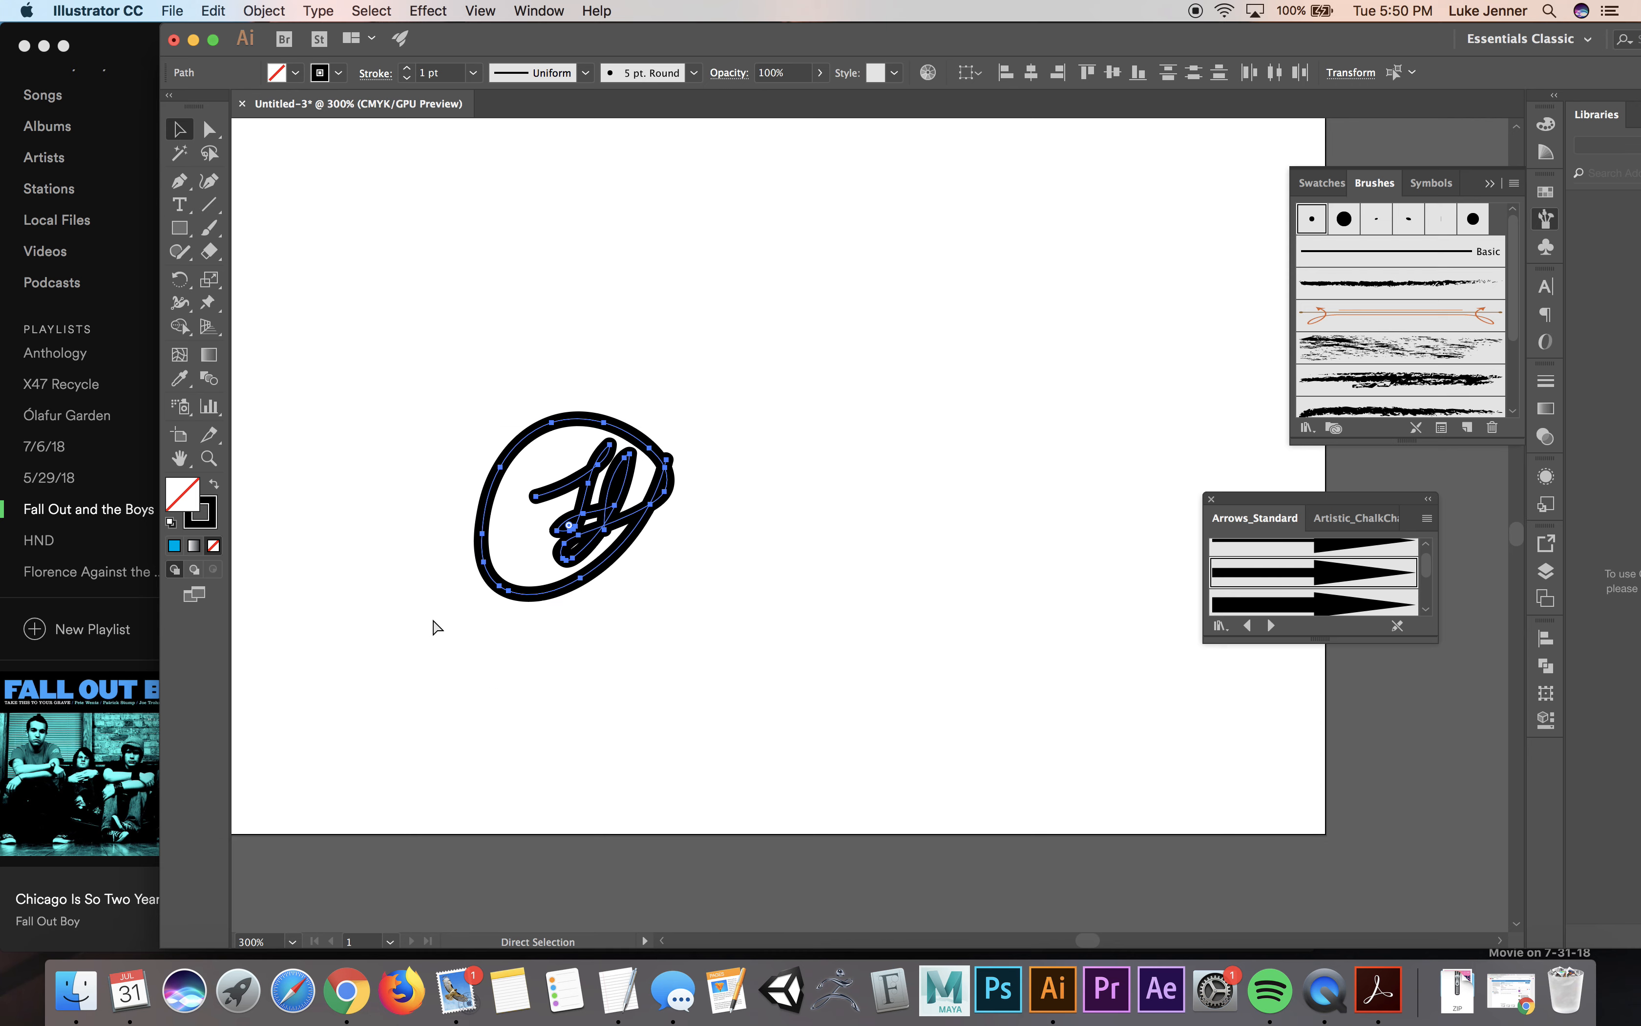
{"action": "key", "text": "super+0"}
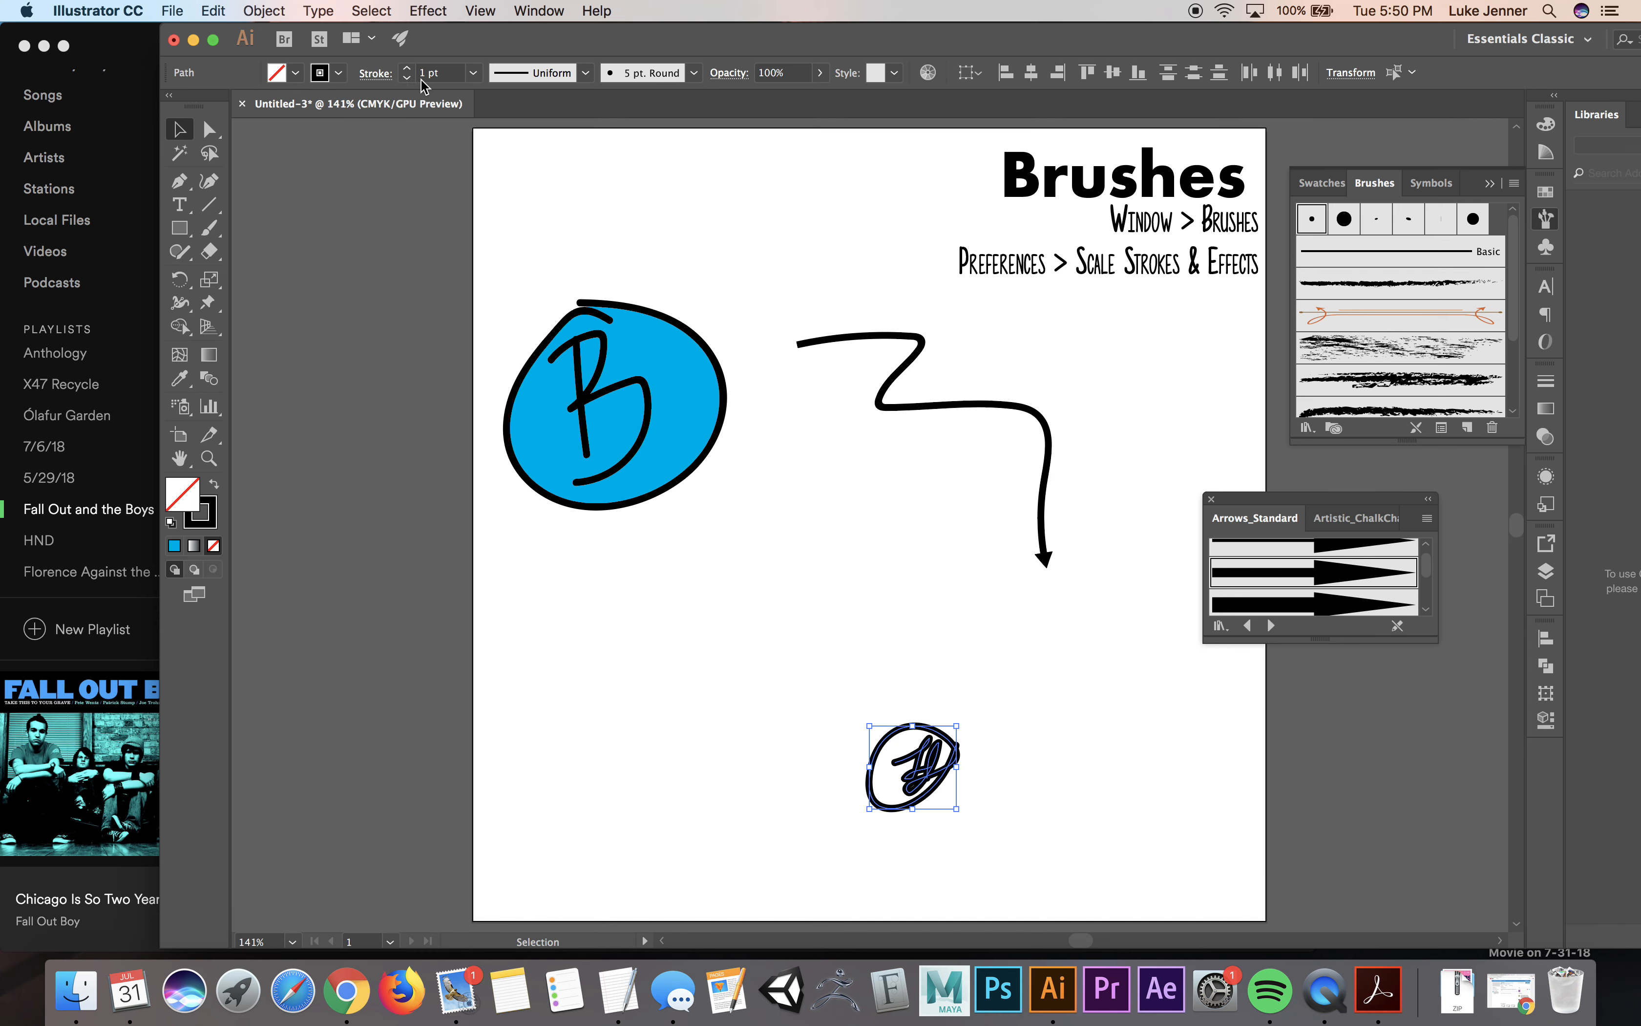
{"action": "key", "text": "super+z"}
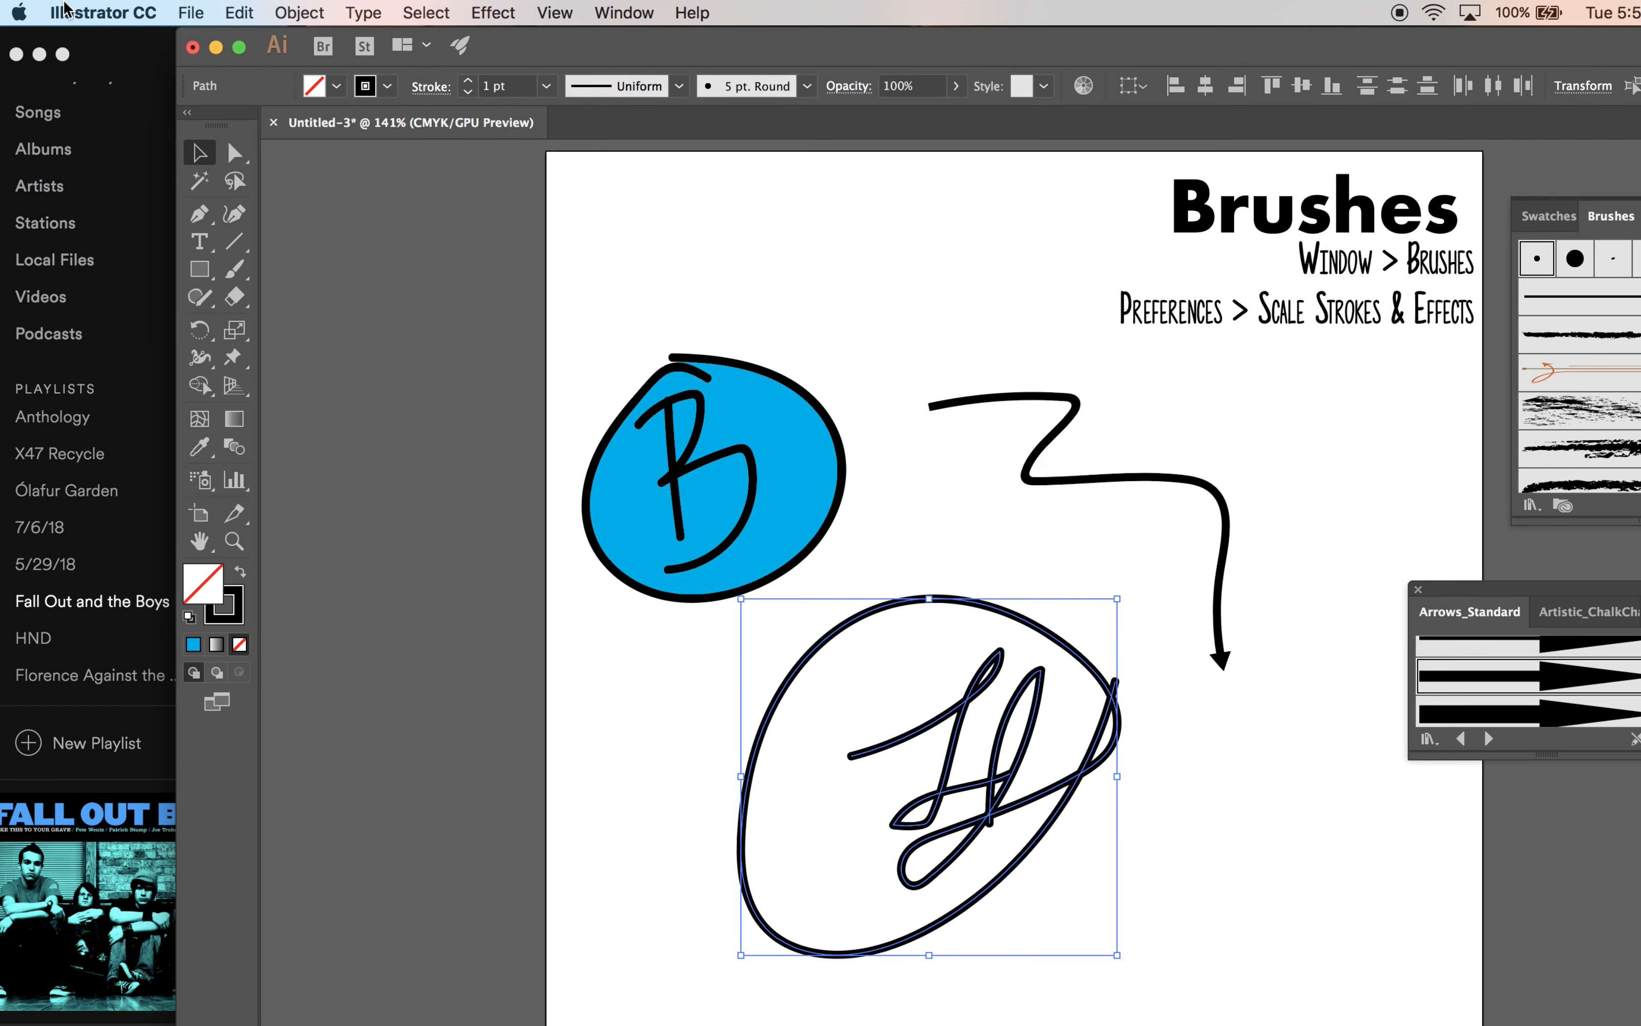
Step: Turn on Scale Strokes & Effects in the General preferences
{"action": "left_click", "coordinate": [72, 15]}
{"action": "mouse_move", "coordinate": [107, 78]}
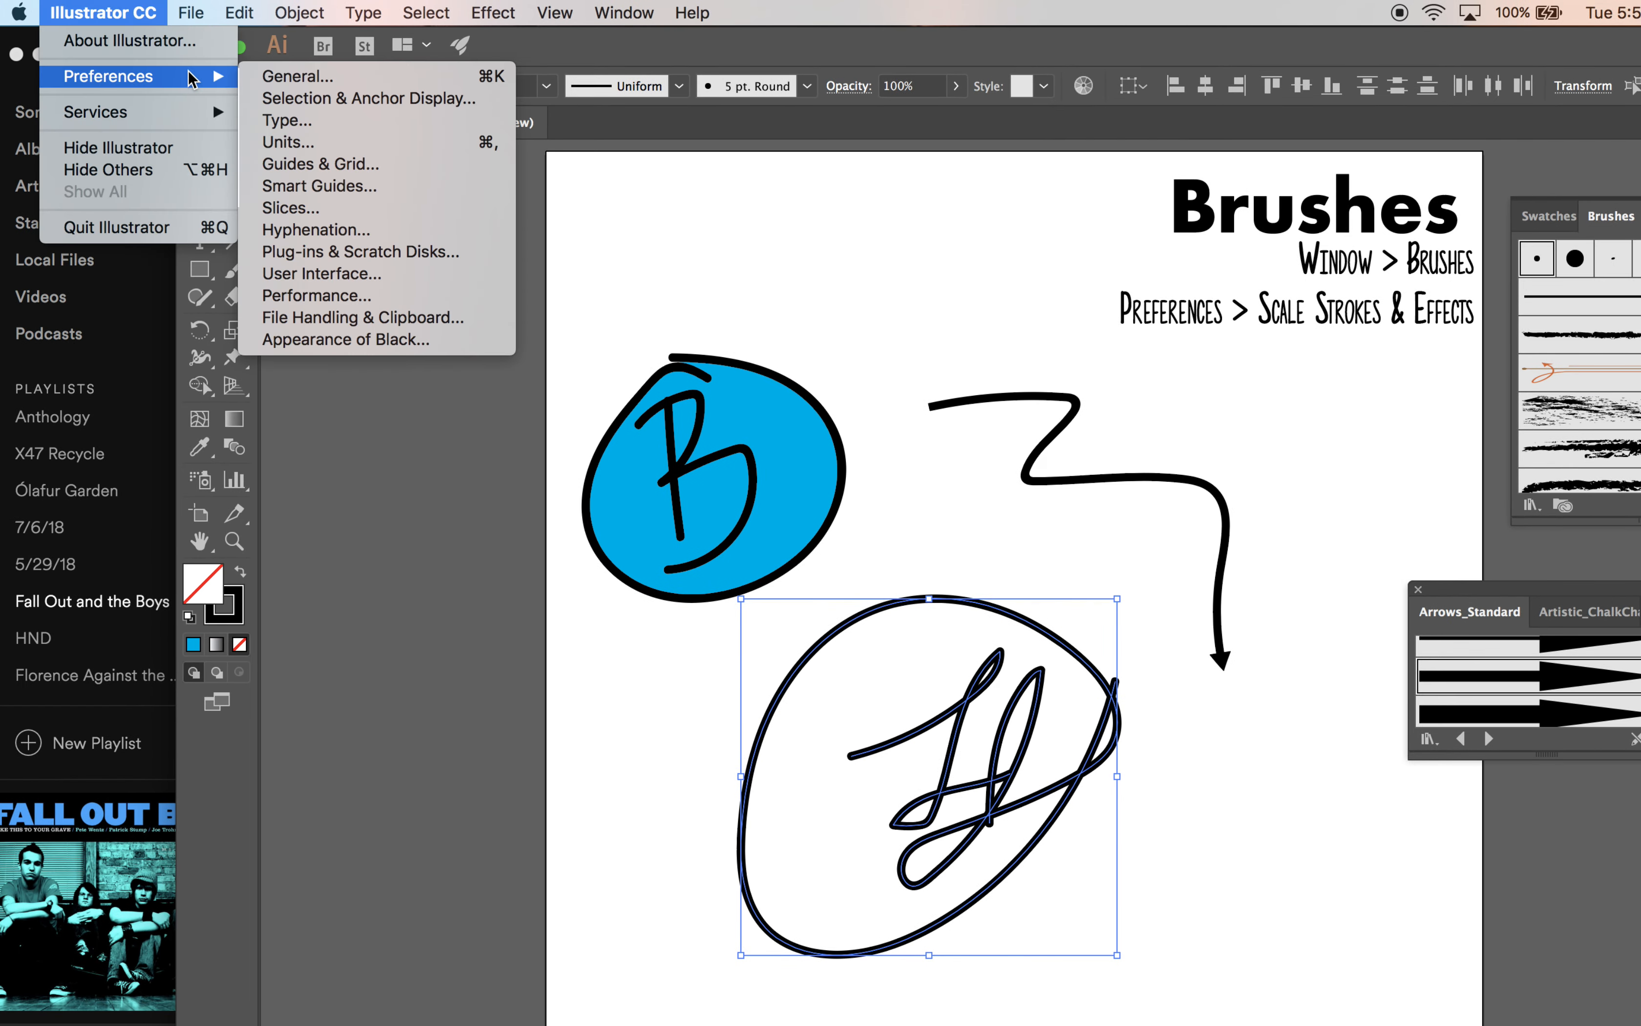
{"action": "left_click", "coordinate": [313, 76]}
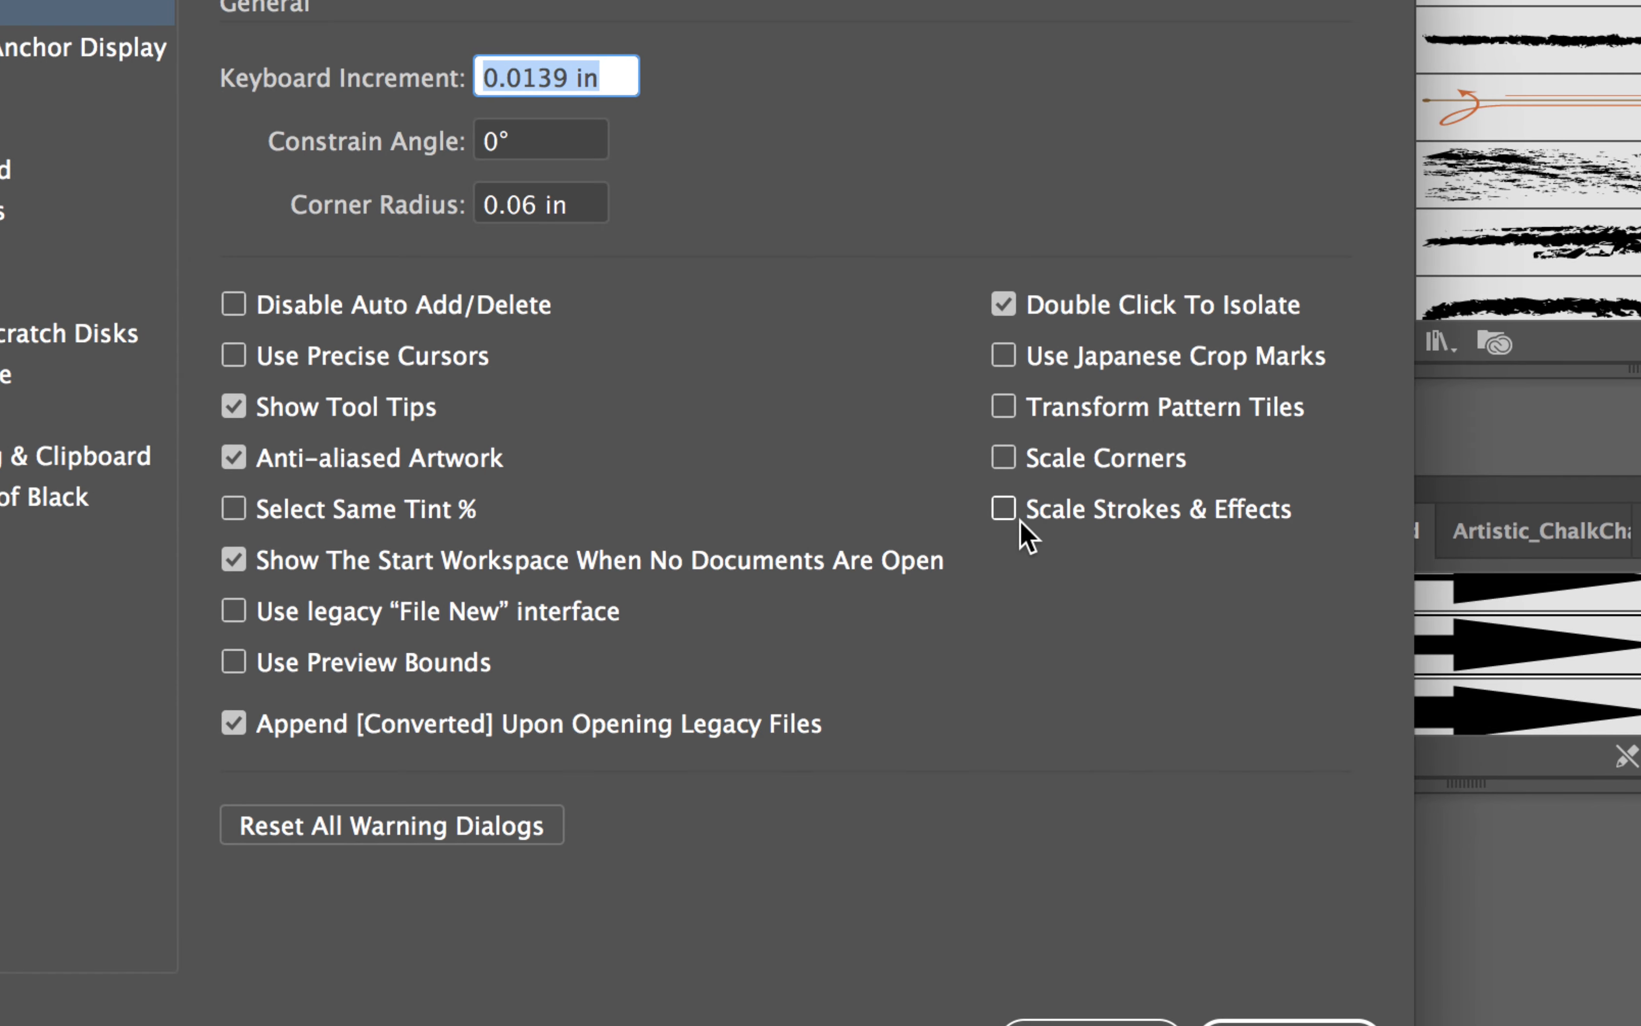
{"action": "left_click", "coordinate": [1004, 513]}
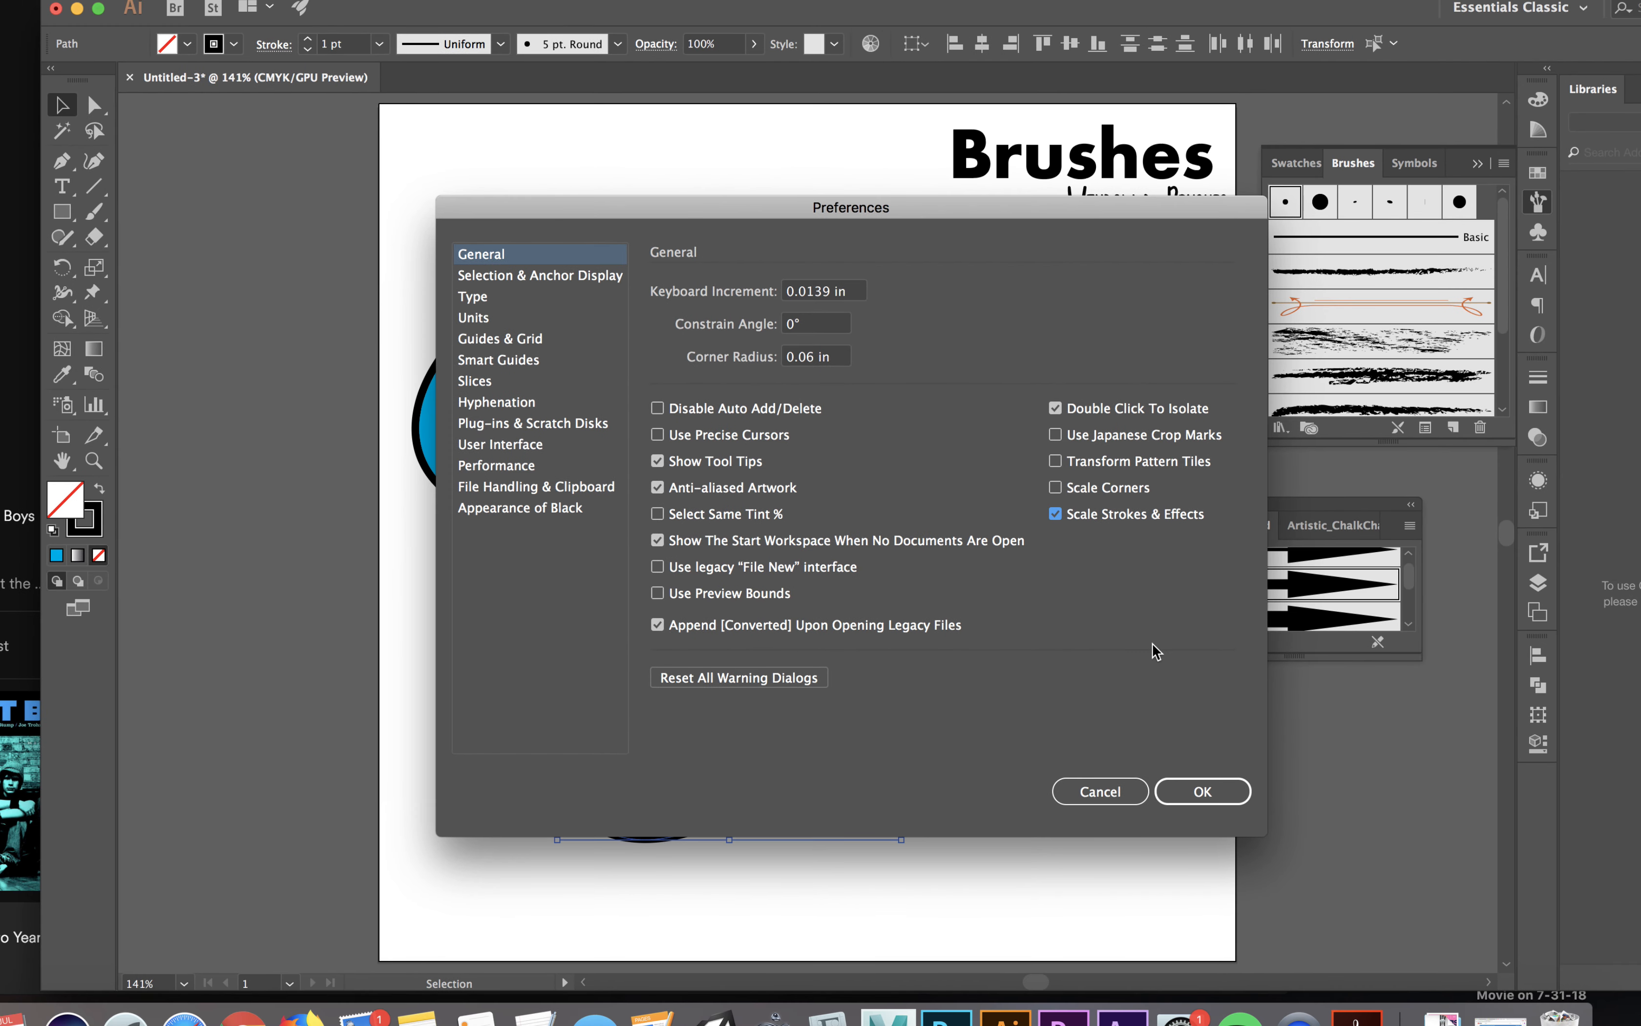
{"action": "left_click", "coordinate": [1201, 790]}
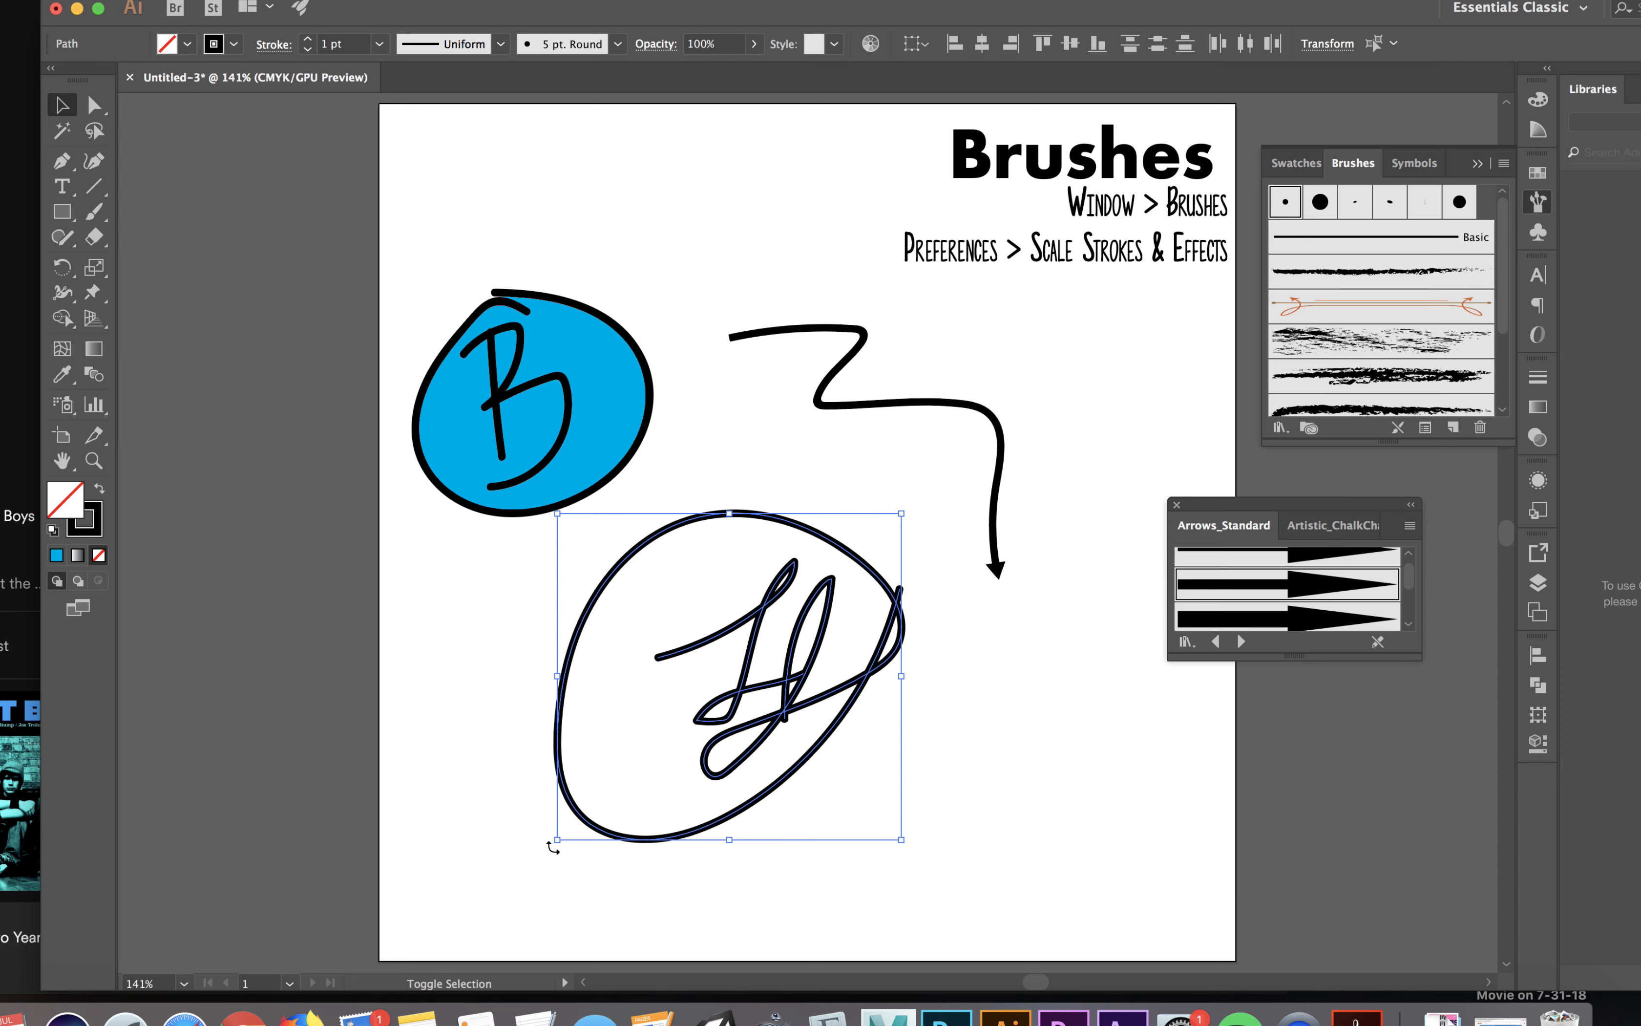
Step: Scale the selected monogram and circle down to about 22% of their size, keeping their upper-right corner fixed
{"action": "mouse_move", "coordinate": [560, 843]}
{"action": "left_mouse_down"}
{"action": "mouse_move", "coordinate": [769, 553]}
{"action": "mouse_move", "coordinate": [777, 641]}
{"action": "mouse_move", "coordinate": [826, 582]}
{"action": "left_mouse_up"}
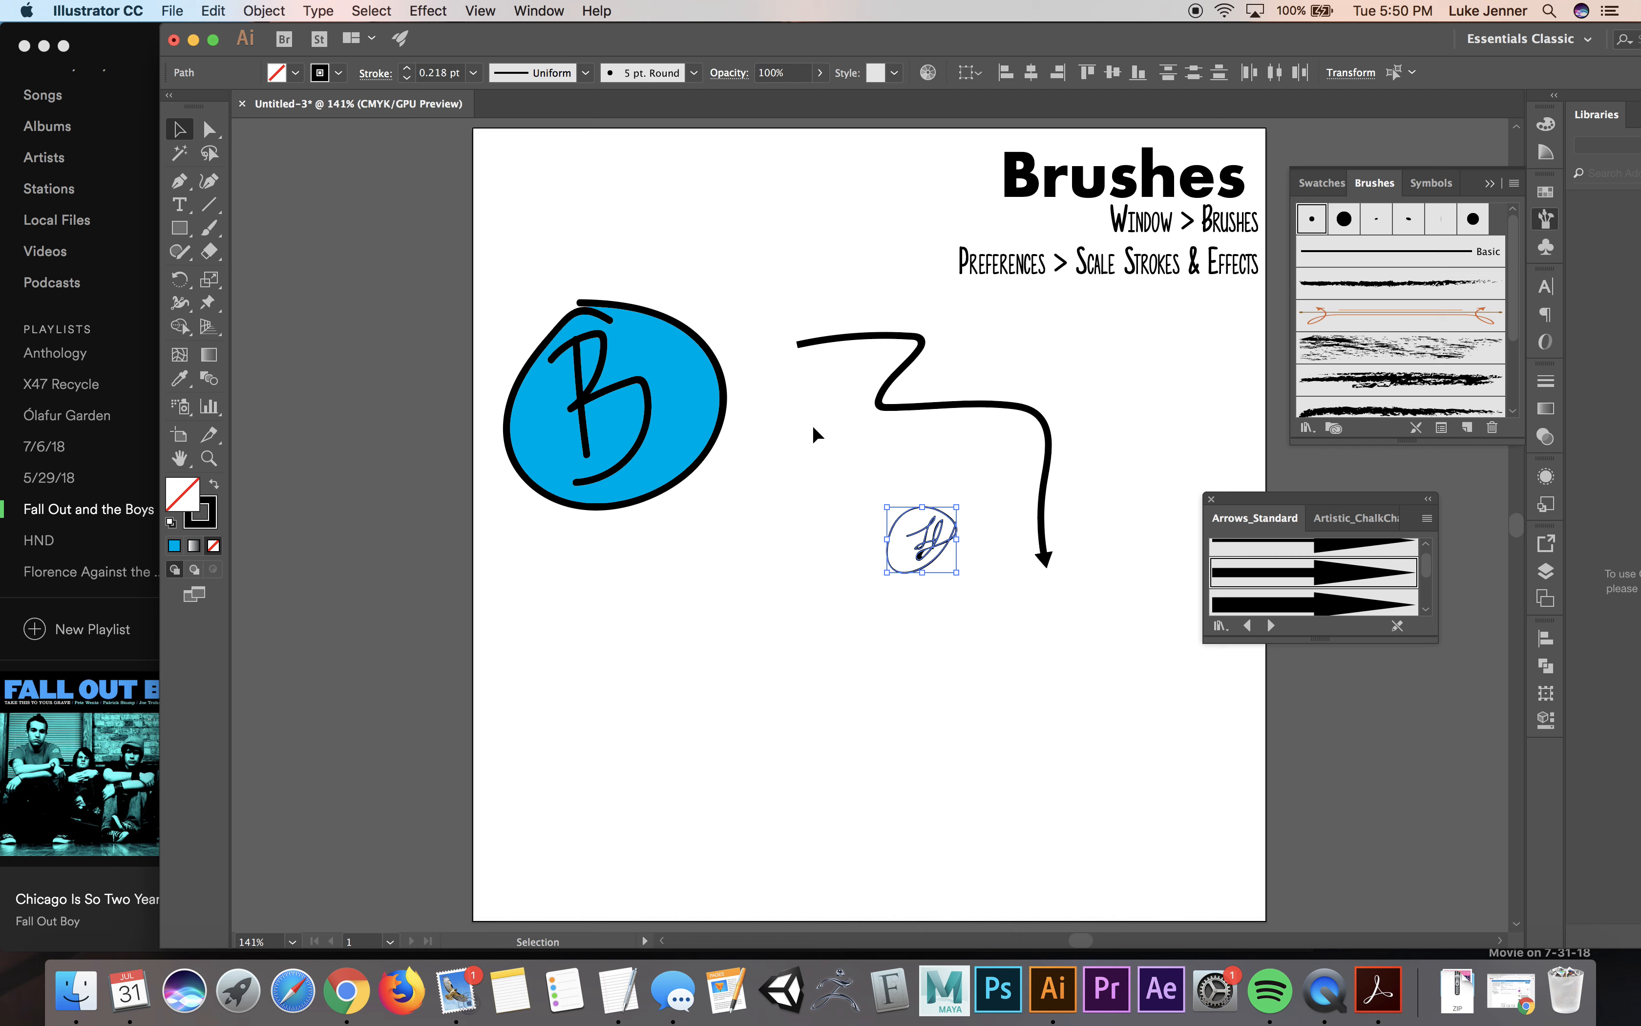
{"action": "right_click", "coordinate": [1334, 1008]}
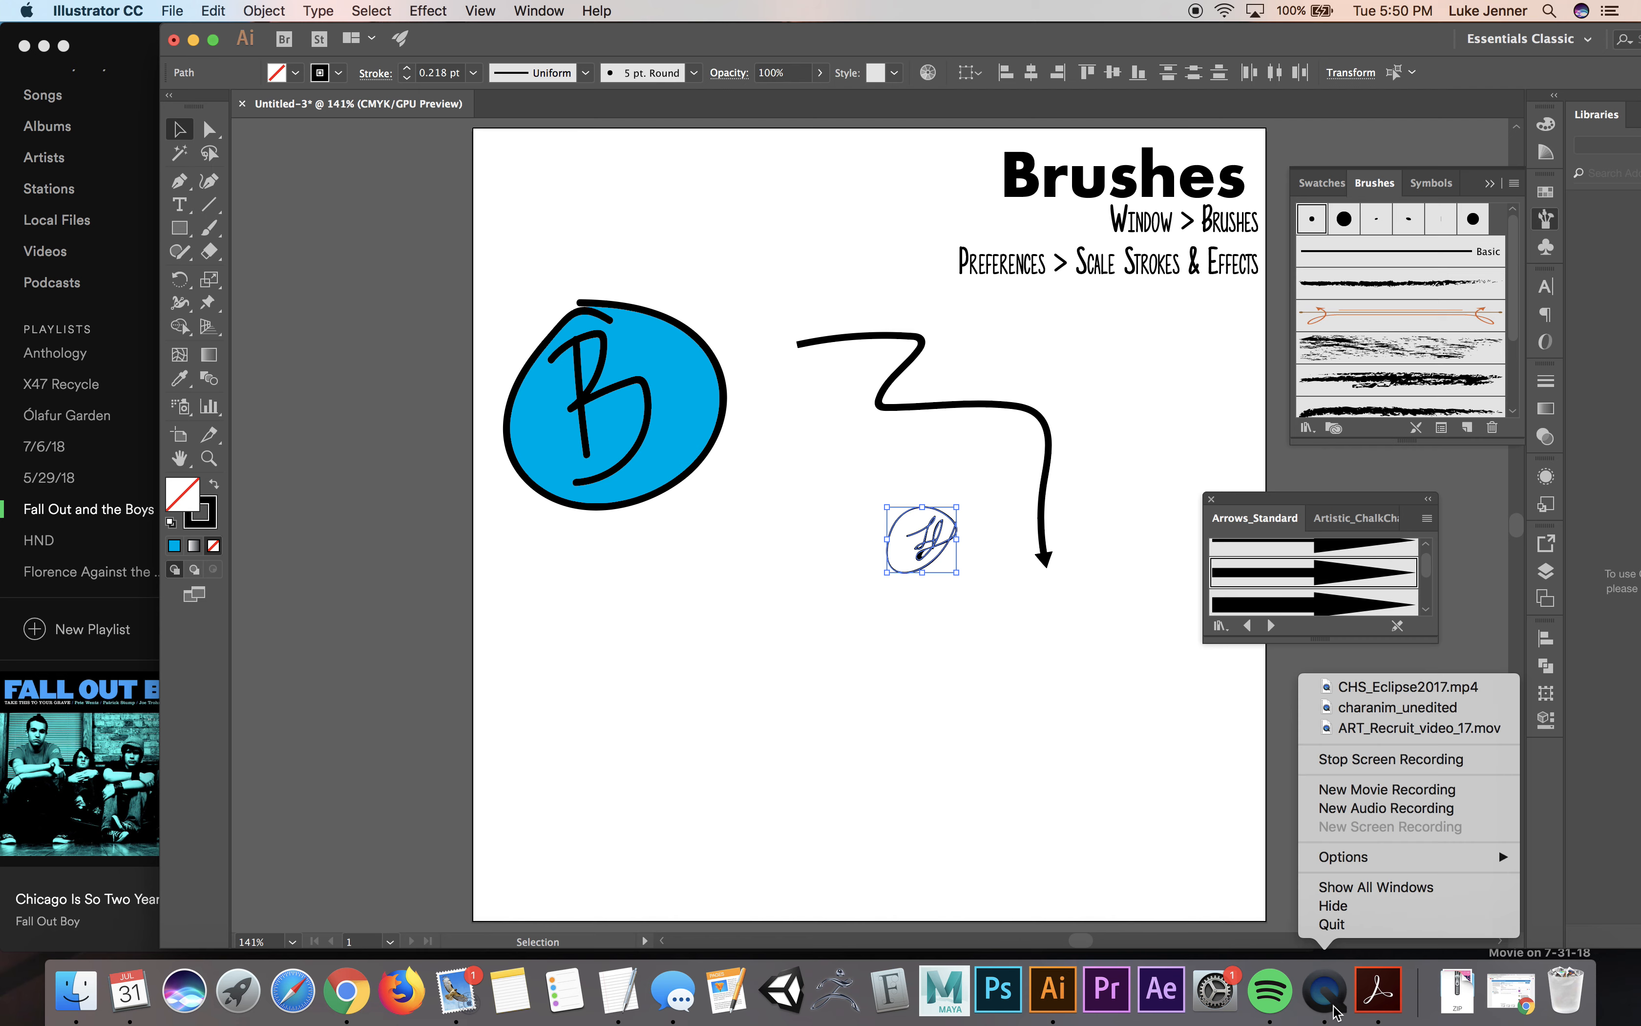